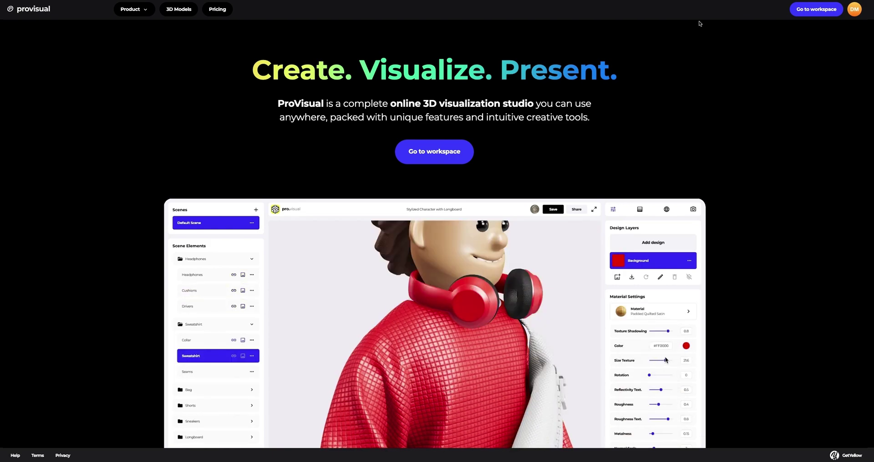
Step: Go to the 3D Models gallery from the top navigation bar
{"action": "left_click", "coordinate": [185, 11]}
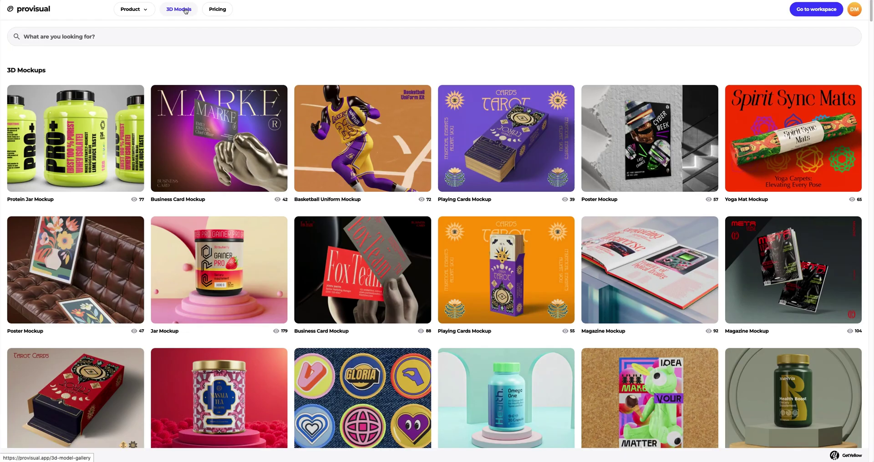
Step: Scroll down the gallery to reach the 520ml Beverage Tin Can mockup
{"action": "scroll", "coordinate": [185, 11], "scroll_direction": "down", "scroll_amount": 20}
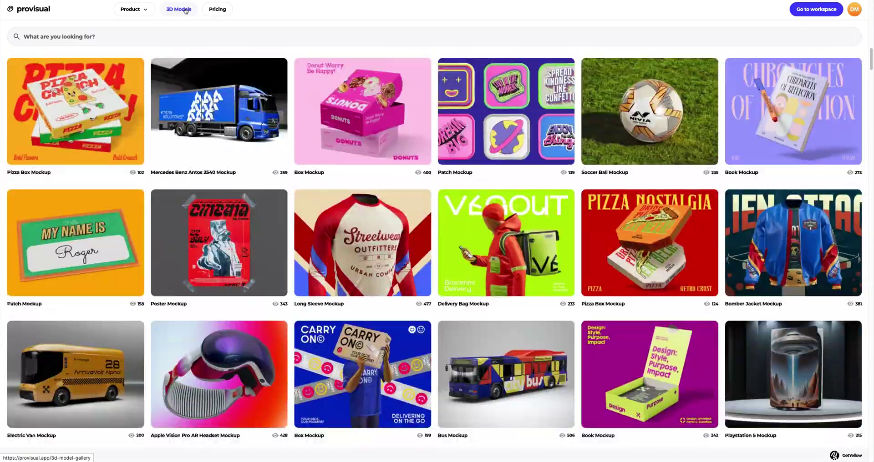
{"action": "scroll", "coordinate": [186, 11], "scroll_direction": "down", "scroll_amount": 20}
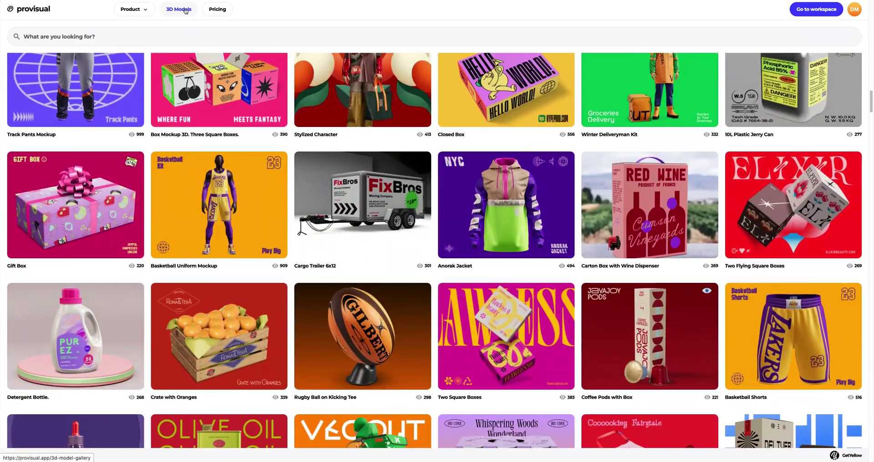
{"action": "scroll", "coordinate": [185, 10], "scroll_direction": "down", "scroll_amount": 15}
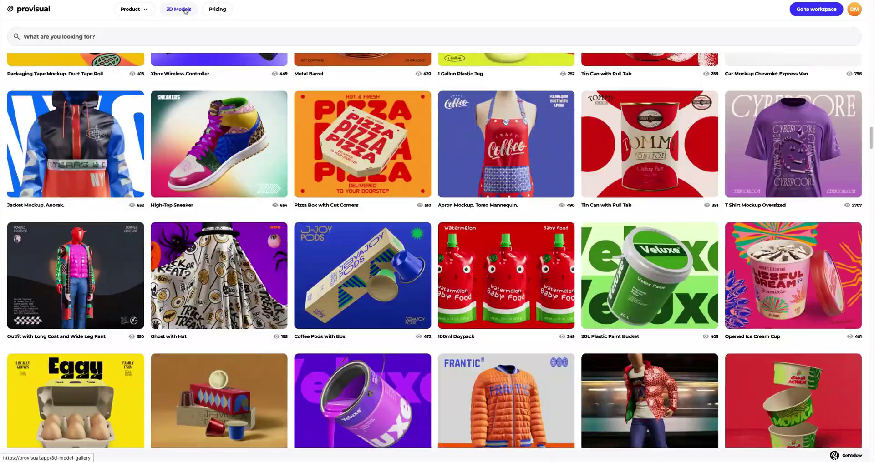
{"action": "scroll", "coordinate": [186, 10], "scroll_direction": "down", "scroll_amount": 20}
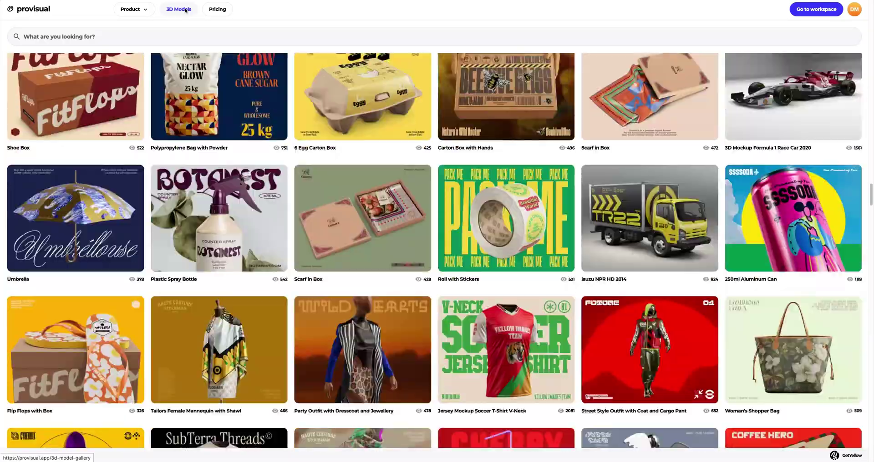
{"action": "scroll", "coordinate": [185, 11], "scroll_direction": "down", "scroll_amount": 20}
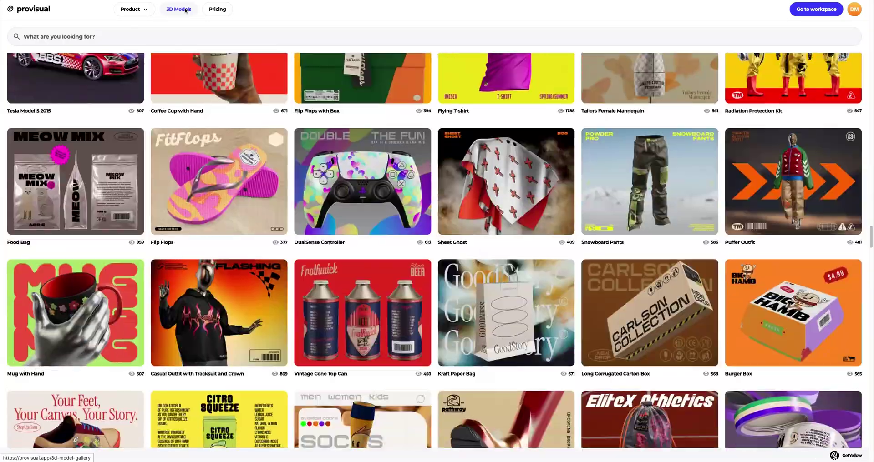
{"action": "scroll", "coordinate": [185, 11], "scroll_direction": "down", "scroll_amount": 15}
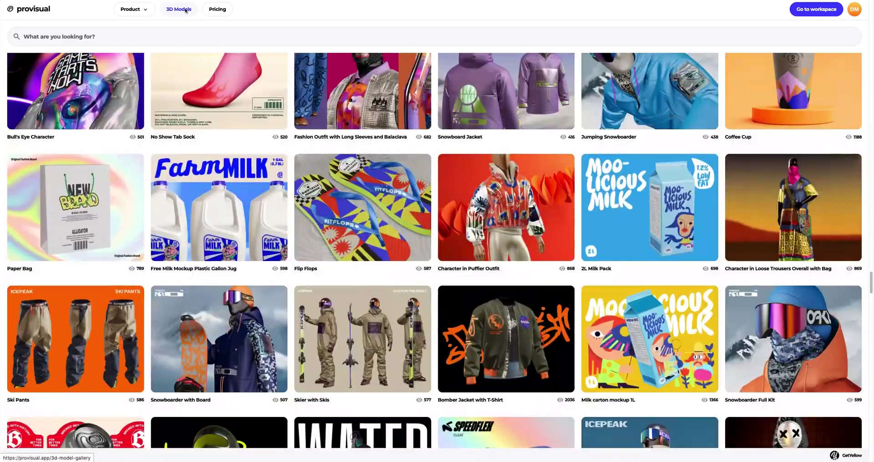
{"action": "scroll", "coordinate": [185, 10], "scroll_direction": "down", "scroll_amount": 15}
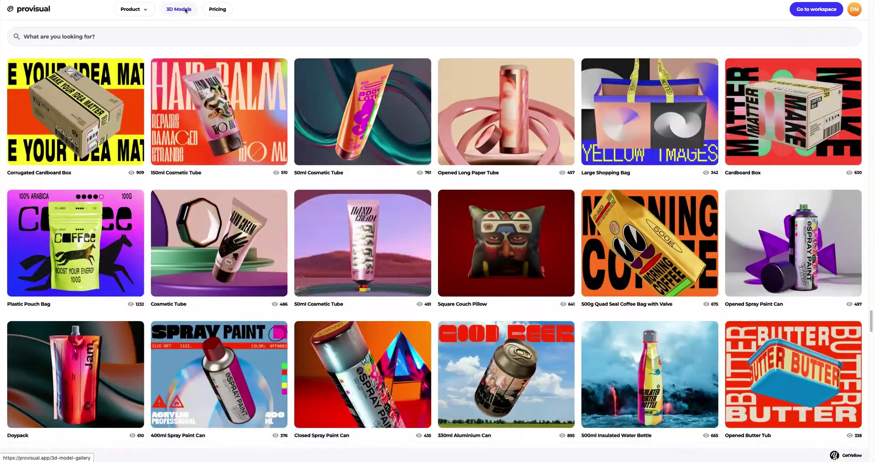
{"action": "scroll", "coordinate": [185, 11], "scroll_direction": "down", "scroll_amount": 10}
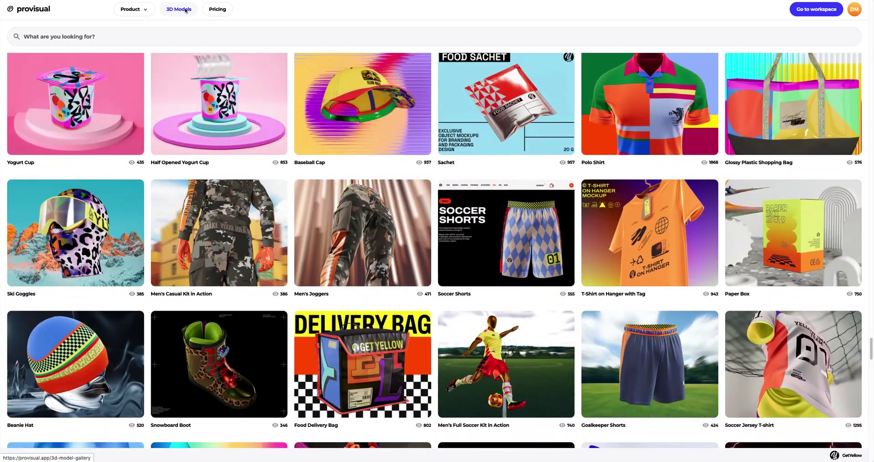
{"action": "scroll", "coordinate": [185, 11], "scroll_direction": "down", "scroll_amount": 12}
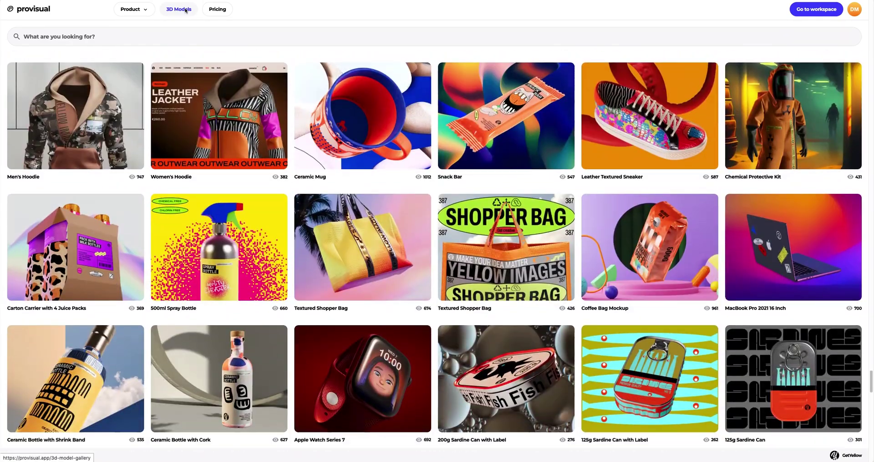
{"action": "scroll", "coordinate": [185, 11], "scroll_direction": "down", "scroll_amount": 8}
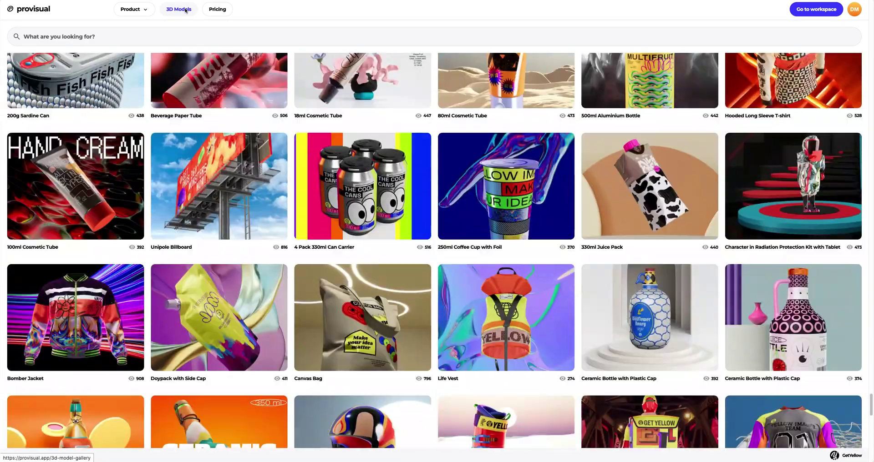
{"action": "scroll", "coordinate": [185, 10], "scroll_direction": "down", "scroll_amount": 6}
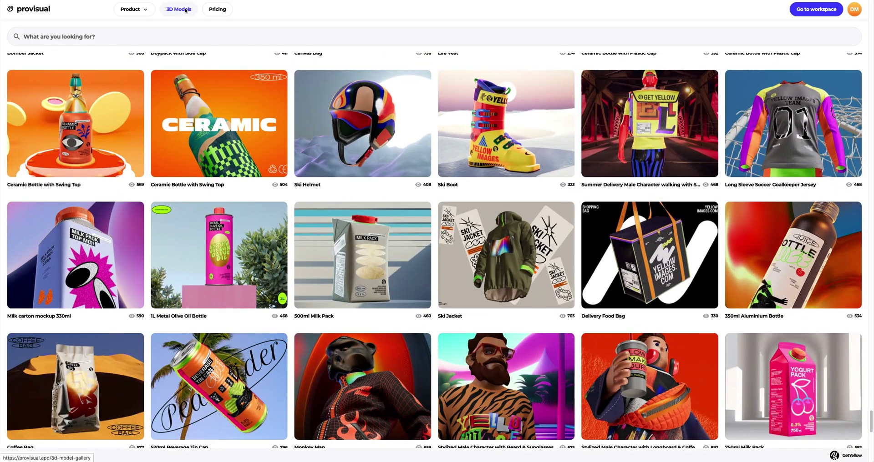
{"action": "scroll", "coordinate": [185, 11], "scroll_direction": "down", "scroll_amount": 3}
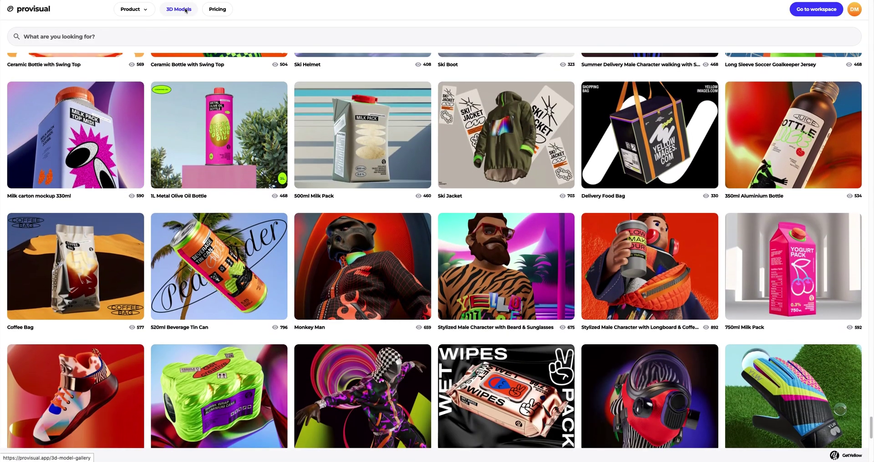
{"action": "scroll", "coordinate": [185, 10], "scroll_direction": "down", "scroll_amount": 2}
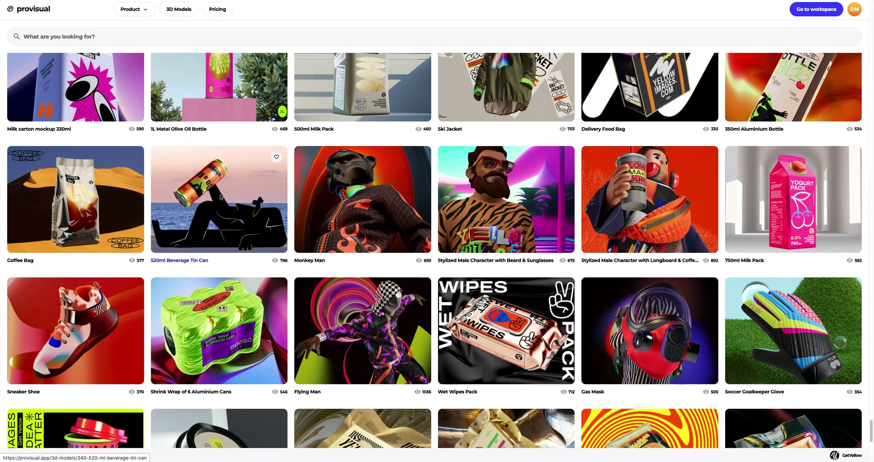
Step: Open the 520ml Beverage Tin Can, browse its four sample images, and create a project
{"action": "left_click", "coordinate": [240, 203]}
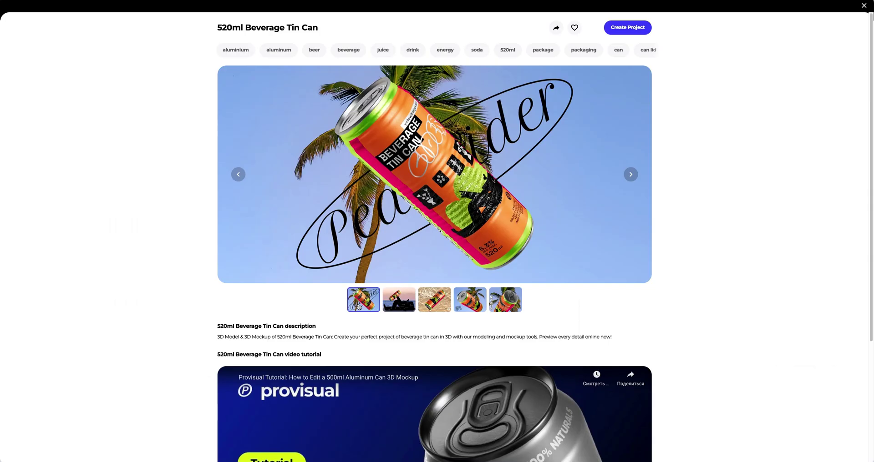
{"action": "left_click", "coordinate": [394, 305]}
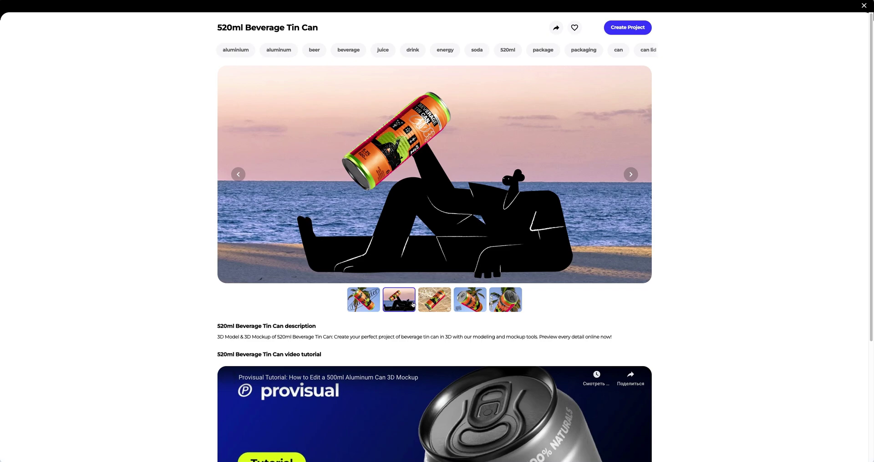
{"action": "left_click", "coordinate": [429, 304]}
{"action": "left_click", "coordinate": [466, 302]}
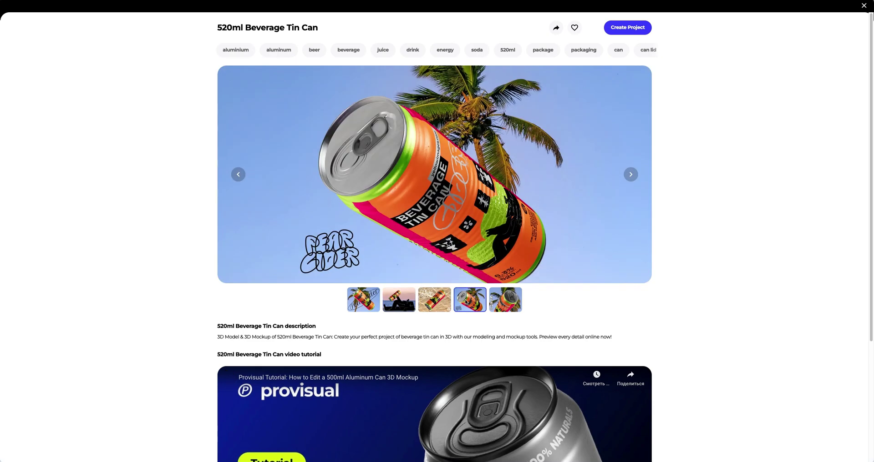
{"action": "left_click", "coordinate": [499, 303]}
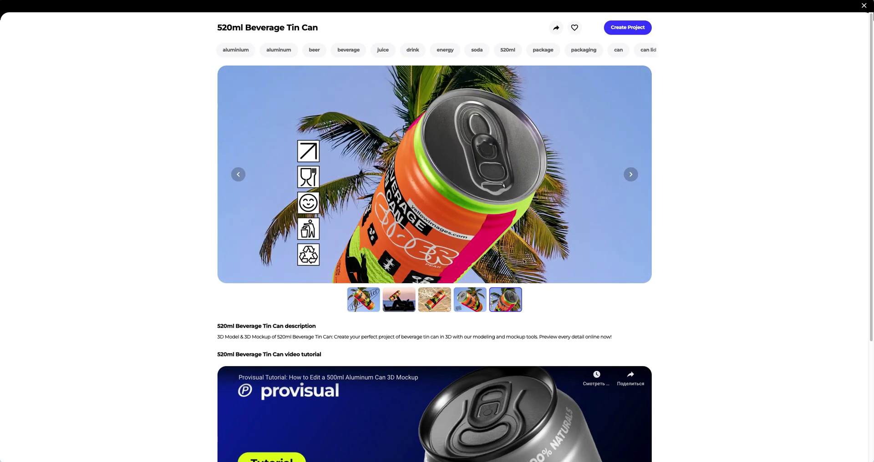
{"action": "left_click", "coordinate": [627, 27]}
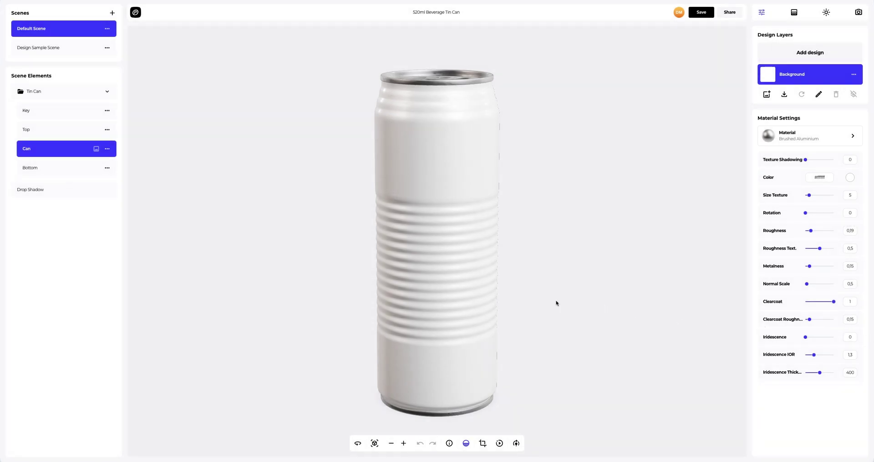
Step: Add Design.png from the mockup folder as the can's label design
{"action": "left_click_drag", "start_coordinate": [458, 303], "coordinate": [369, 294]}
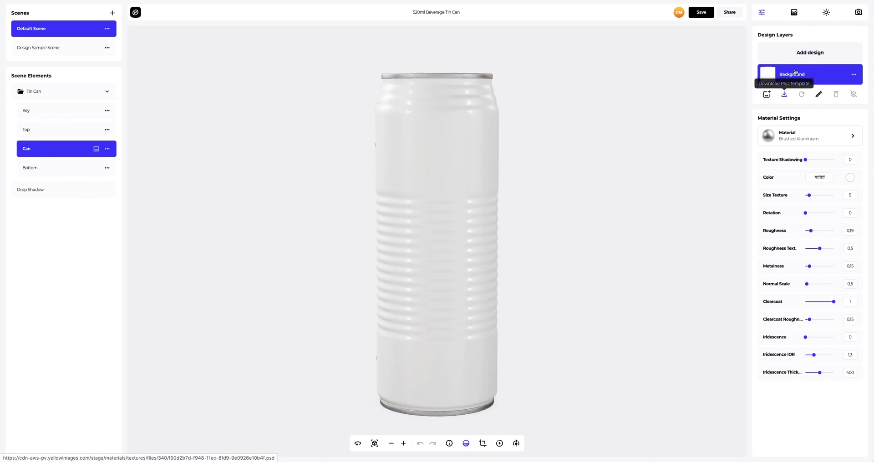
{"action": "left_click", "coordinate": [804, 55]}
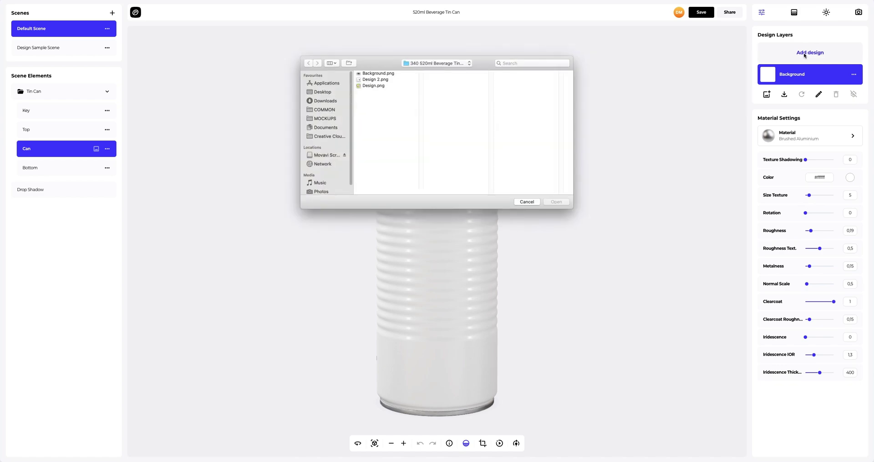
{"action": "left_click", "coordinate": [374, 86]}
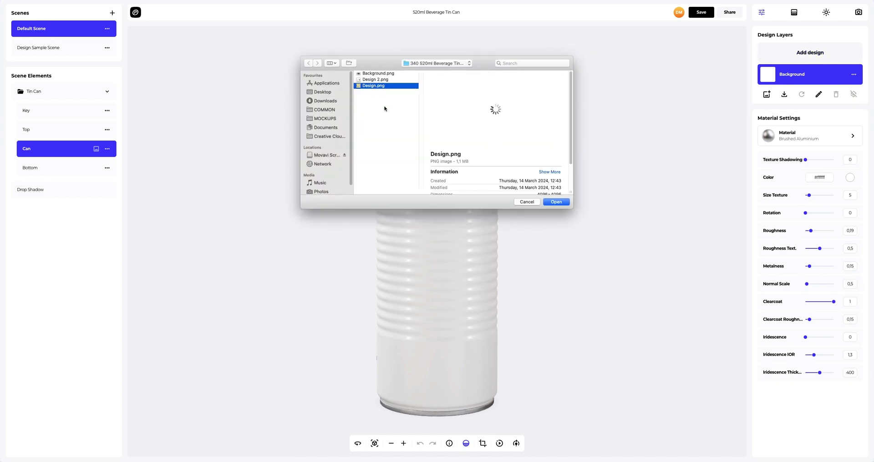
{"action": "left_click", "coordinate": [547, 203]}
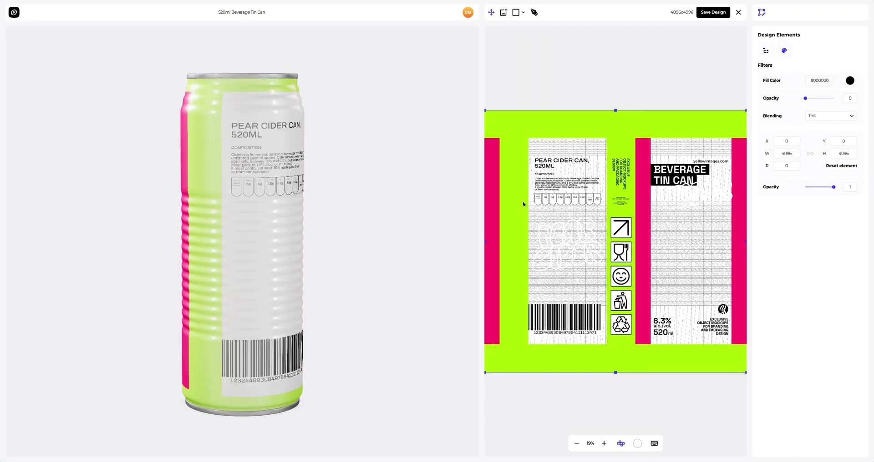
Step: Position the label design at X 0, Y 0 and save it onto the can
{"action": "left_click_drag", "start_coordinate": [195, 220], "coordinate": [402, 222]}
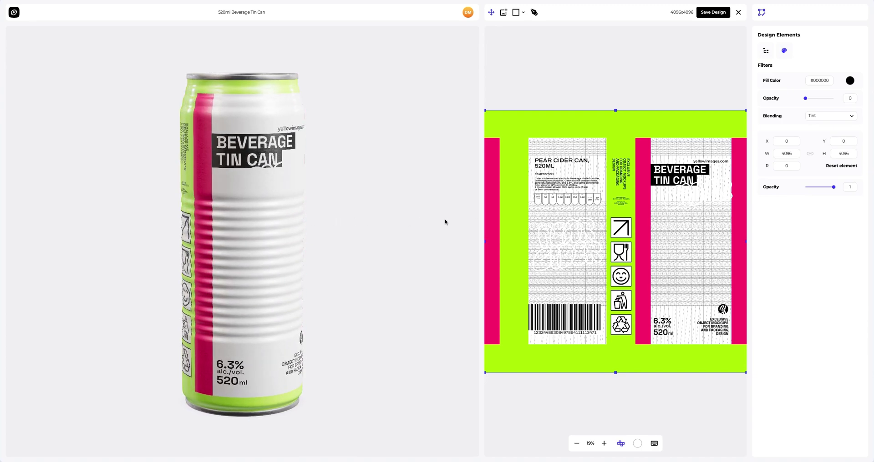
{"action": "mouse_move", "coordinate": [618, 204]}
{"action": "left_mouse_down"}
{"action": "mouse_move", "coordinate": [655, 201]}
{"action": "mouse_move", "coordinate": [618, 205]}
{"action": "left_mouse_up"}
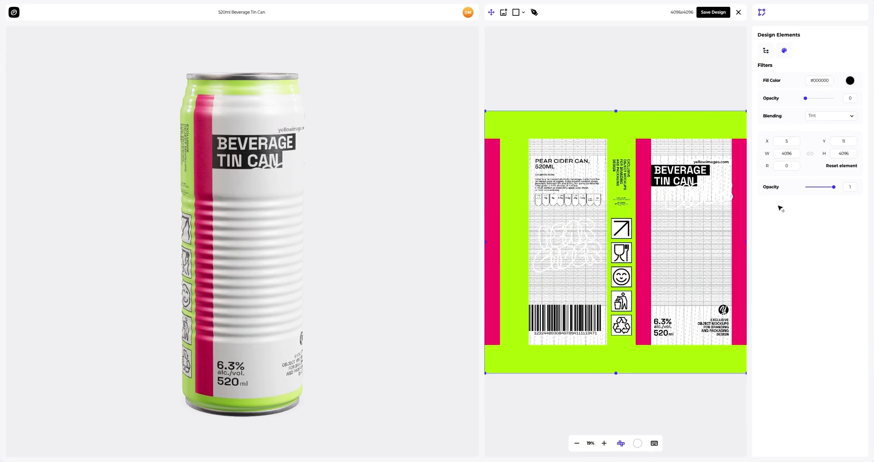
{"action": "left_click", "coordinate": [785, 141]}
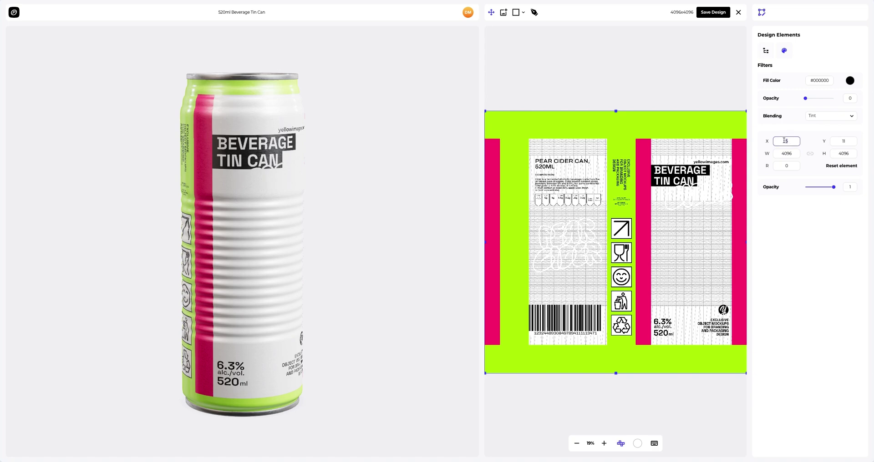
{"action": "key", "text": "BackSpace"}
{"action": "type", "text": "0"}
{"action": "left_click", "coordinate": [834, 141]}
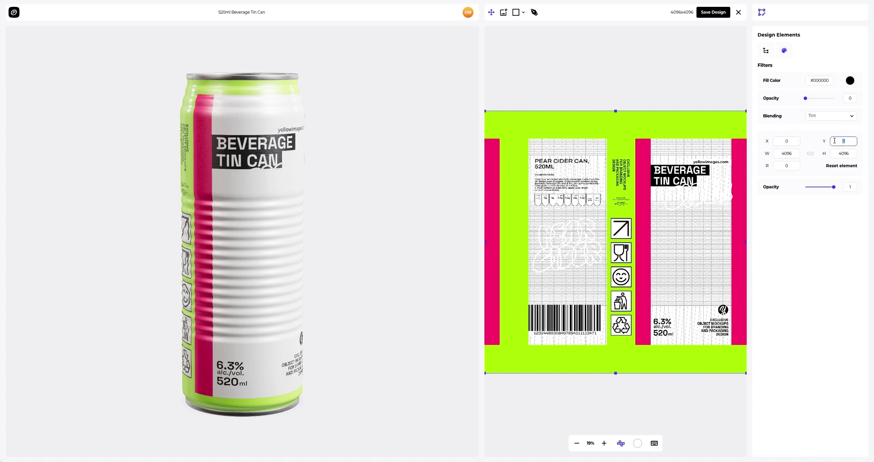
{"action": "type", "text": "0"}
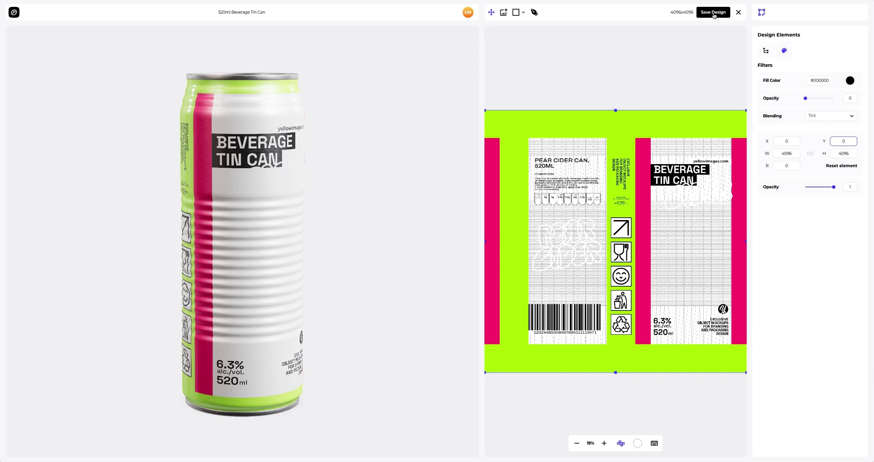
{"action": "left_click", "coordinate": [713, 13]}
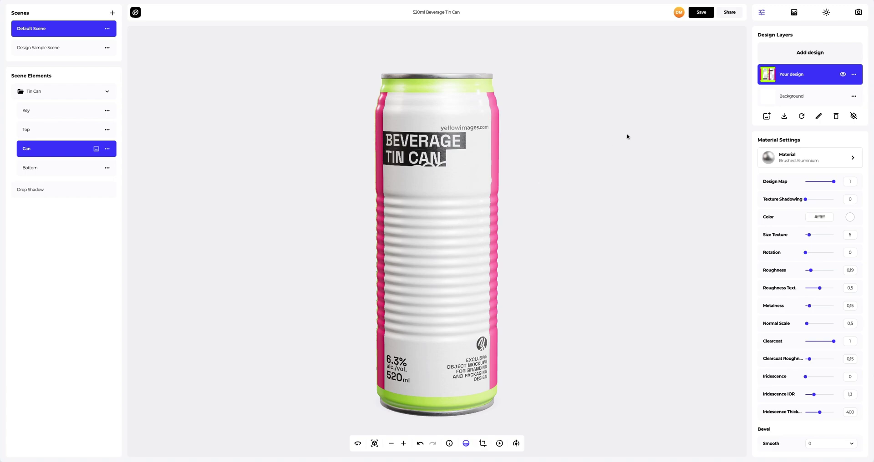
Step: Load Design 2.png as a second design layer and save it onto the can
{"action": "left_click", "coordinate": [810, 53]}
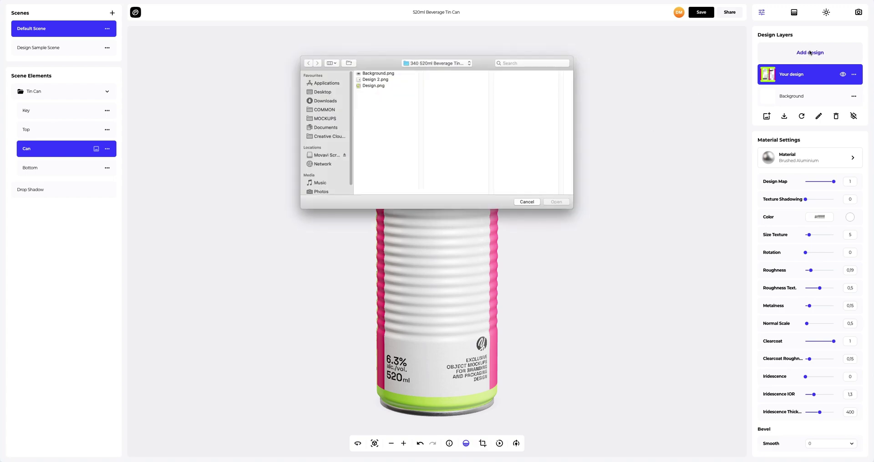
{"action": "left_click", "coordinate": [374, 81]}
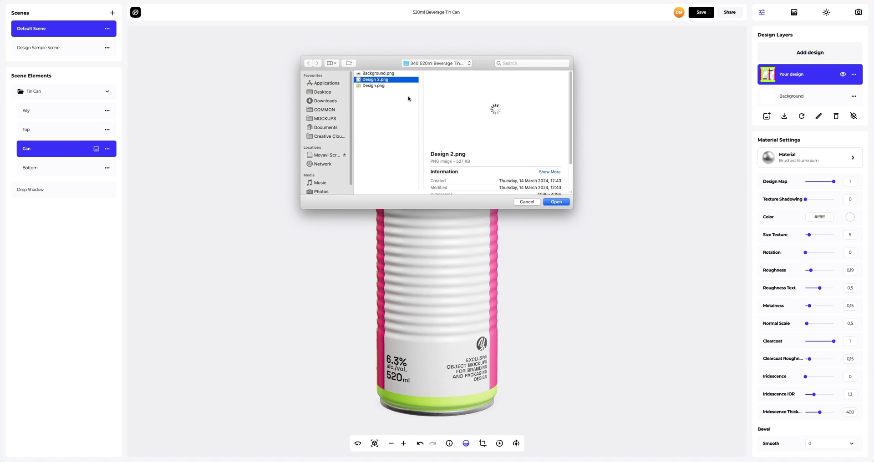
{"action": "left_click", "coordinate": [555, 202]}
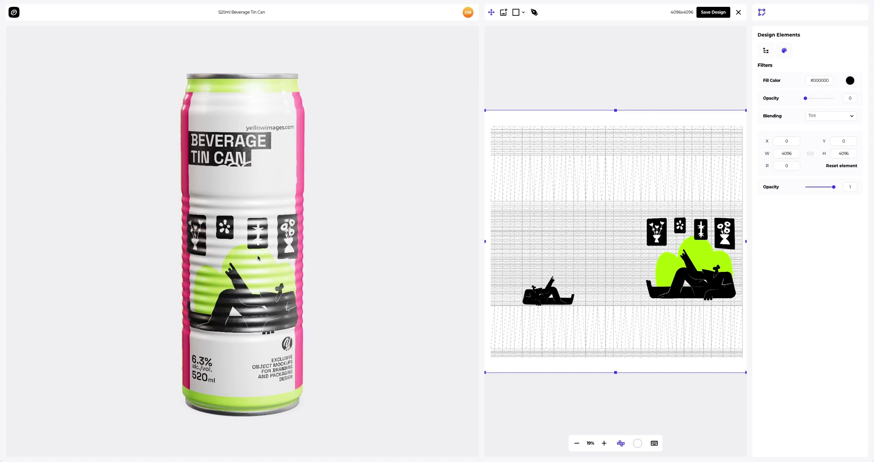
{"action": "mouse_move", "coordinate": [266, 275]}
{"action": "left_mouse_down"}
{"action": "mouse_move", "coordinate": [74, 275]}
{"action": "mouse_move", "coordinate": [267, 276]}
{"action": "left_mouse_up"}
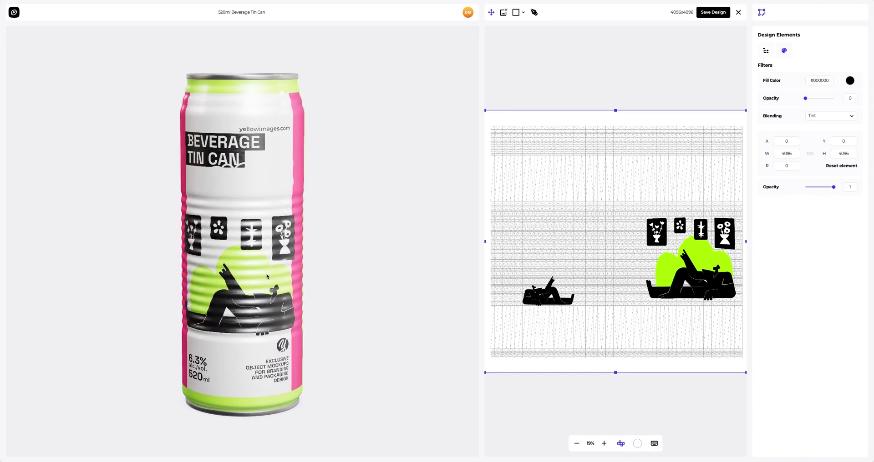
{"action": "left_click", "coordinate": [713, 13]}
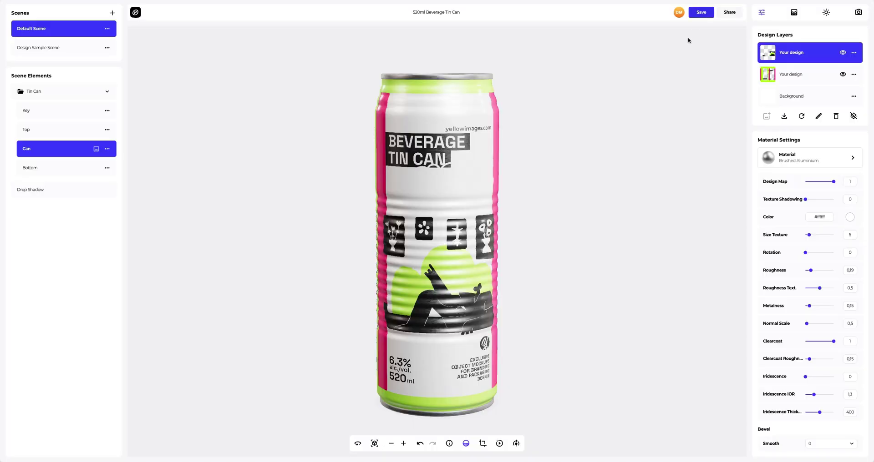
Step: Switch the Background layer's material to Painted Metal
{"action": "left_click", "coordinate": [811, 99]}
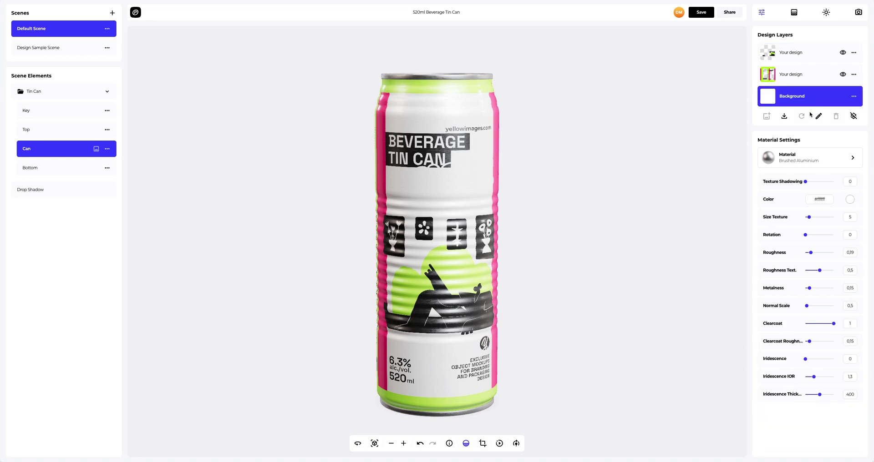
{"action": "left_click", "coordinate": [807, 158]}
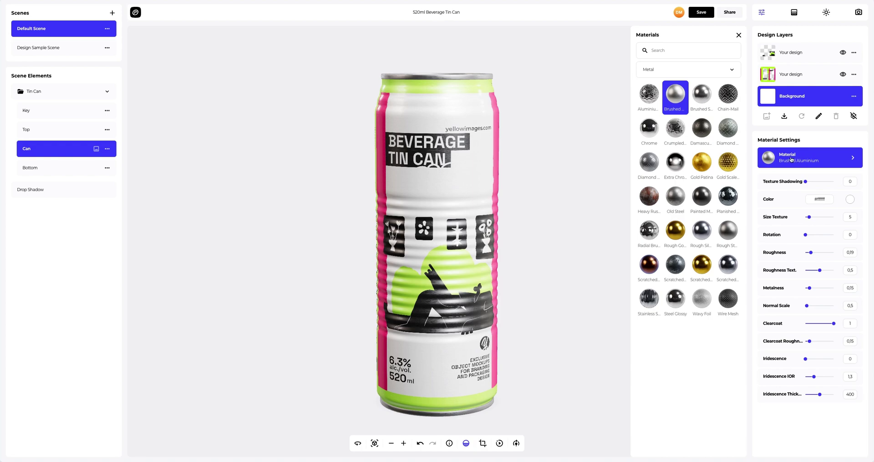
{"action": "left_click", "coordinate": [708, 190]}
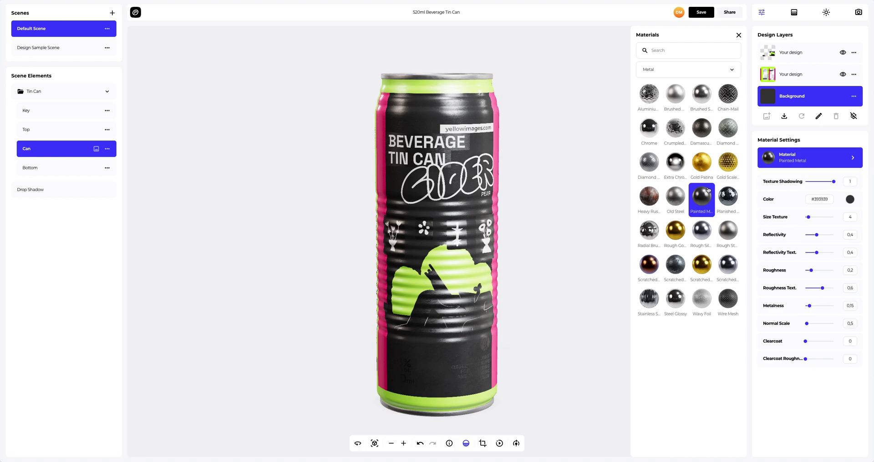
{"action": "left_click", "coordinate": [739, 36]}
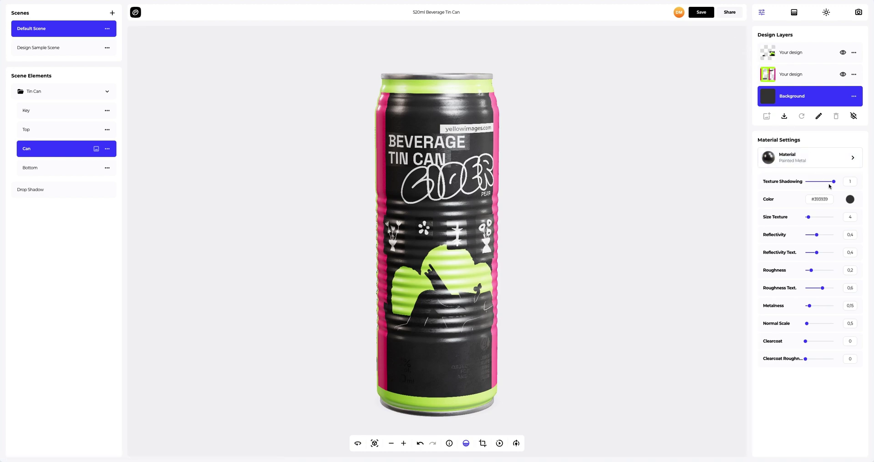
Step: Colour the painted-metal background deep orange #FF6D01
{"action": "left_click", "coordinate": [849, 200]}
{"action": "mouse_move", "coordinate": [828, 227]}
{"action": "left_mouse_down"}
{"action": "mouse_move", "coordinate": [817, 238]}
{"action": "mouse_move", "coordinate": [823, 206]}
{"action": "mouse_move", "coordinate": [828, 221]}
{"action": "left_mouse_up"}
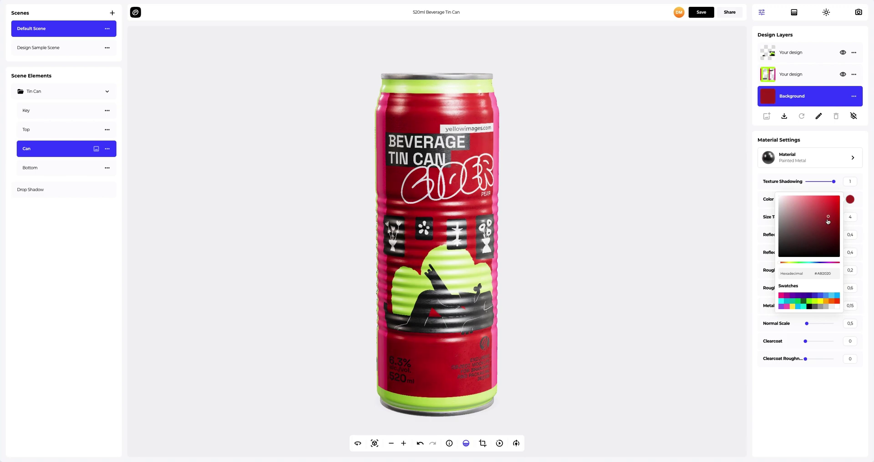
{"action": "left_click", "coordinate": [827, 301]}
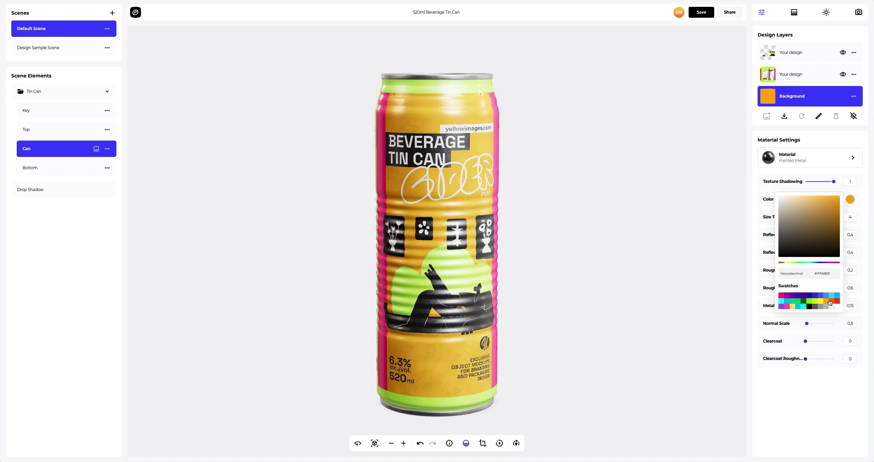
{"action": "left_click", "coordinate": [833, 302]}
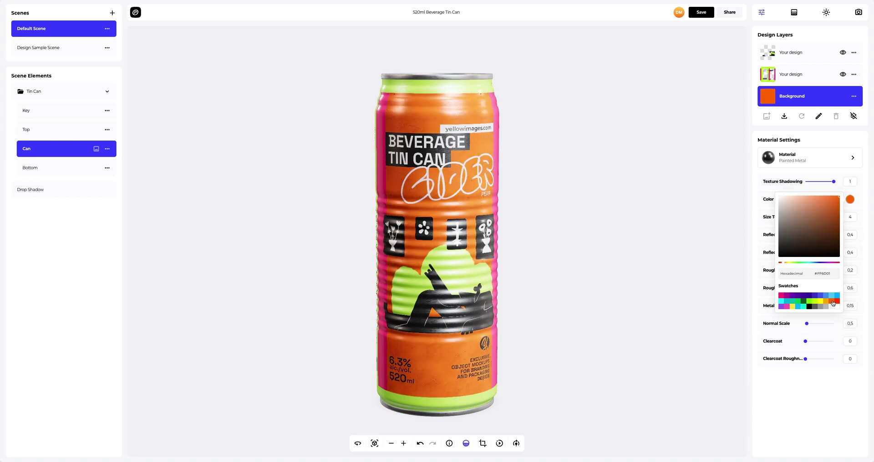
{"action": "left_click", "coordinate": [757, 217]}
{"action": "scroll", "coordinate": [496, 120], "scroll_direction": "up", "scroll_amount": 5}
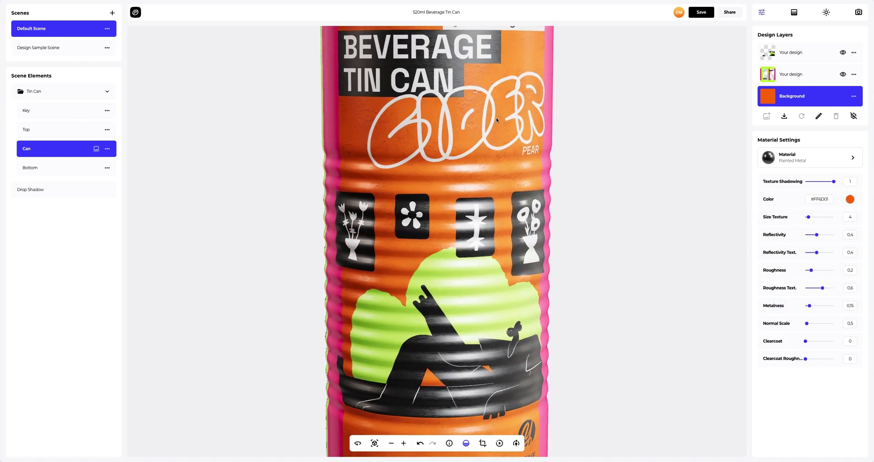
{"action": "scroll", "coordinate": [496, 120], "scroll_direction": "down", "scroll_amount": 3}
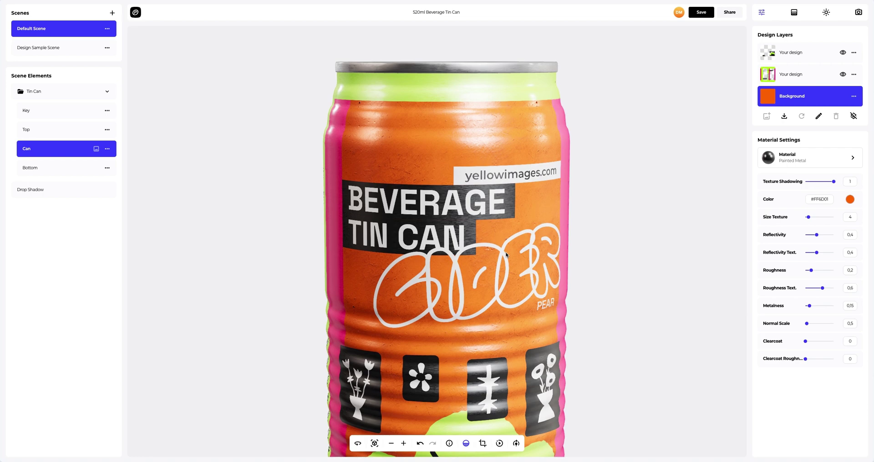
Step: Set the background's texture shadowing 0, texture size 4.8, roughness 0.35 and metalness 0.25
{"action": "left_click_drag", "start_coordinate": [833, 183], "coordinate": [810, 183]}
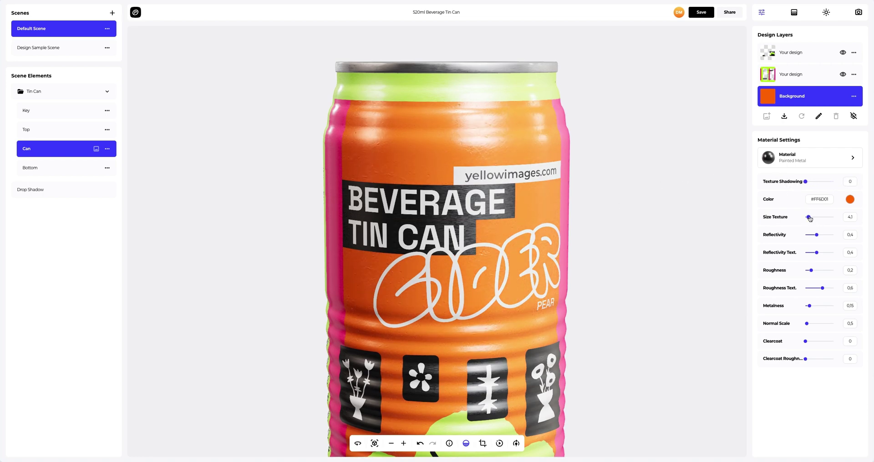
{"action": "left_click_drag", "start_coordinate": [809, 217], "coordinate": [820, 234]}
{"action": "left_click_drag", "start_coordinate": [811, 271], "coordinate": [815, 271]}
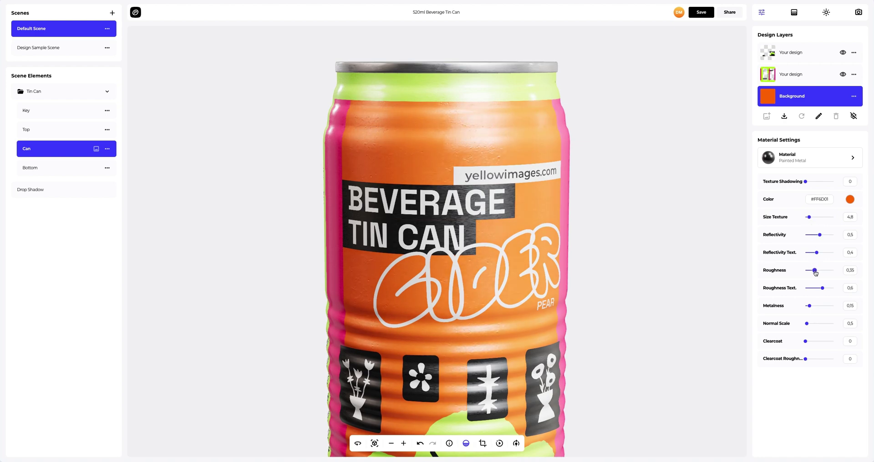
{"action": "left_click_drag", "start_coordinate": [809, 307], "coordinate": [809, 326]}
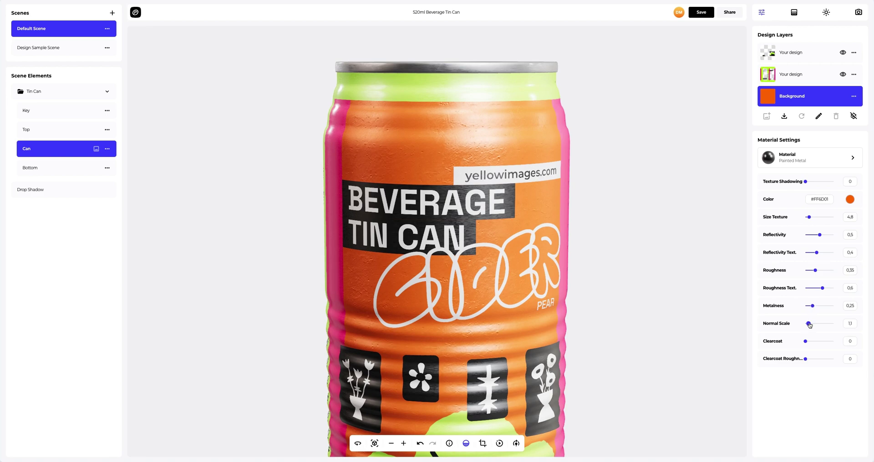
{"action": "left_click_drag", "start_coordinate": [475, 119], "coordinate": [467, 187]}
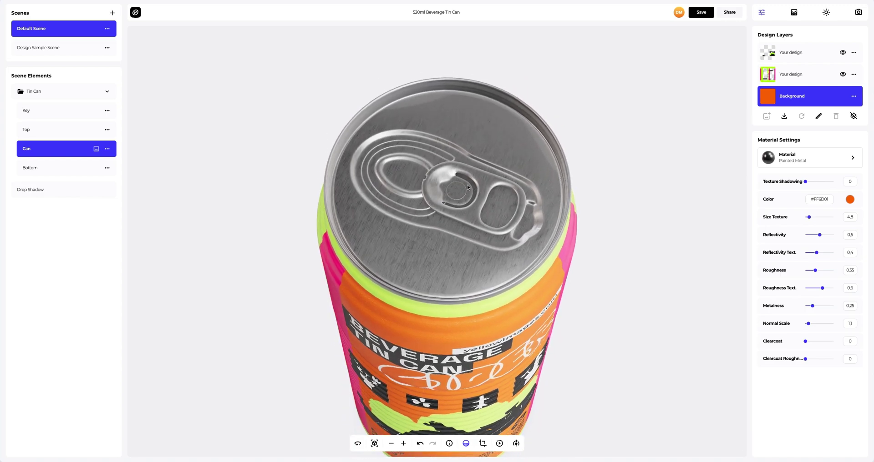
Step: Give the can's Top a Rough Steel material with texture size 5.5 and normal scale 0.6
{"action": "left_click", "coordinate": [36, 129]}
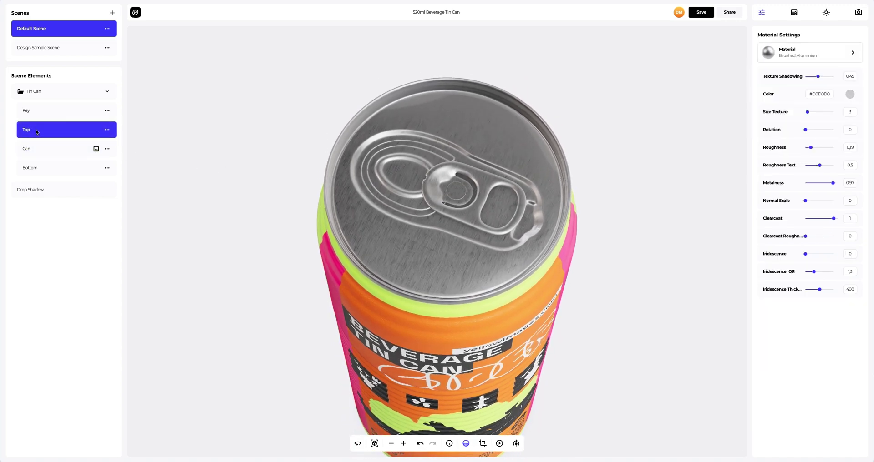
{"action": "left_click", "coordinate": [798, 57]}
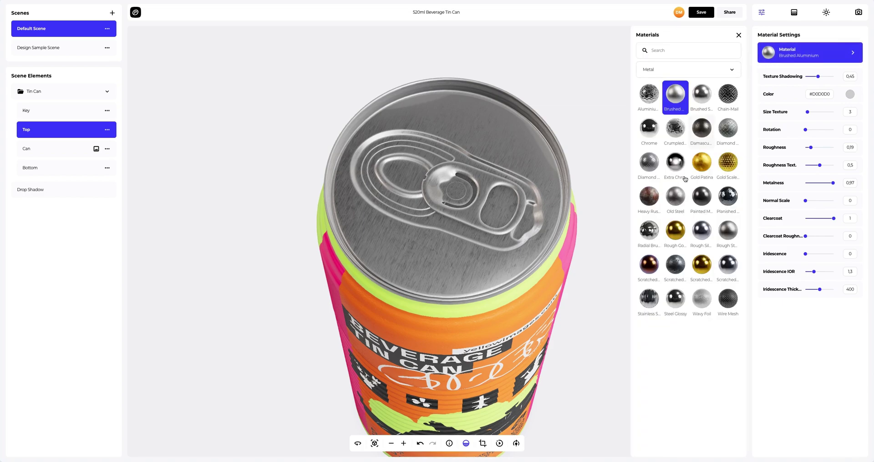
{"action": "left_click", "coordinate": [704, 230]}
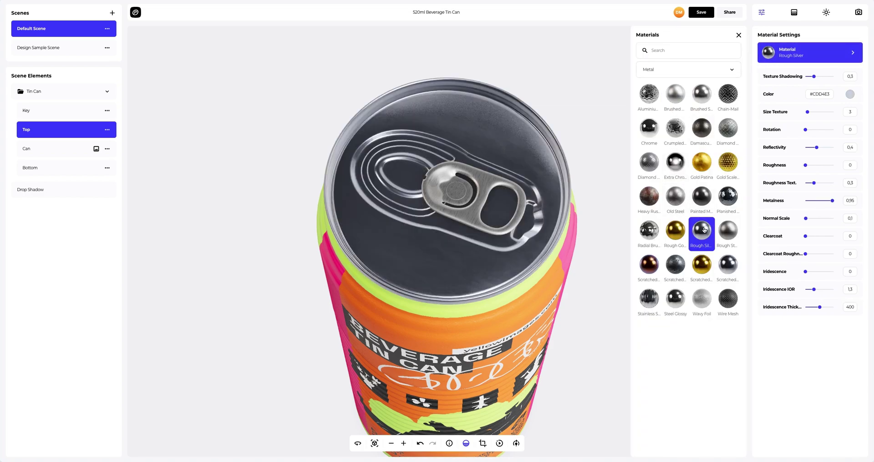
{"action": "left_click", "coordinate": [729, 230]}
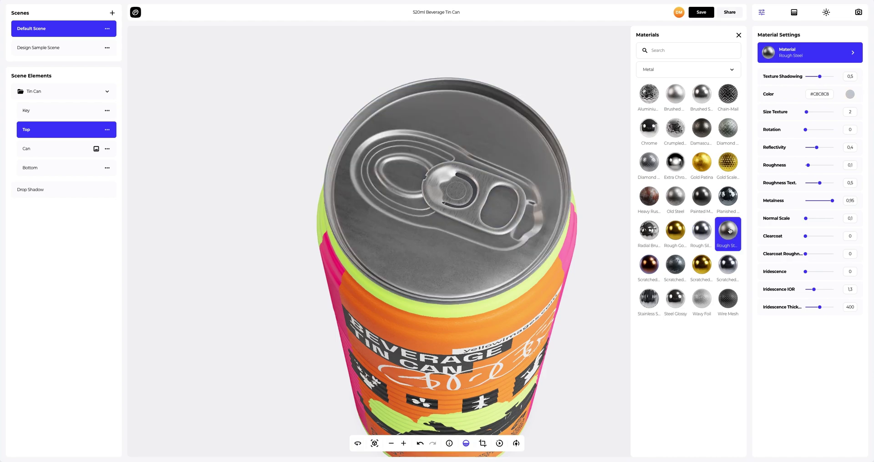
{"action": "left_click", "coordinate": [738, 35]}
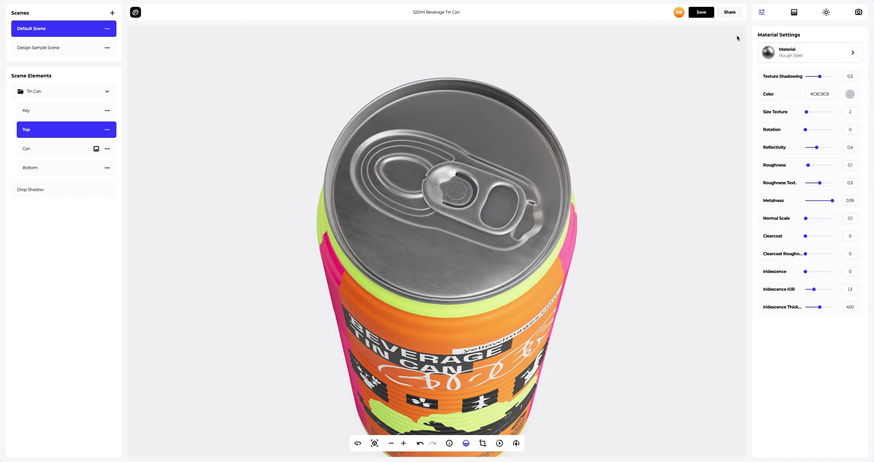
{"action": "left_click_drag", "start_coordinate": [806, 112], "coordinate": [810, 113]}
{"action": "left_click_drag", "start_coordinate": [805, 218], "coordinate": [808, 219]}
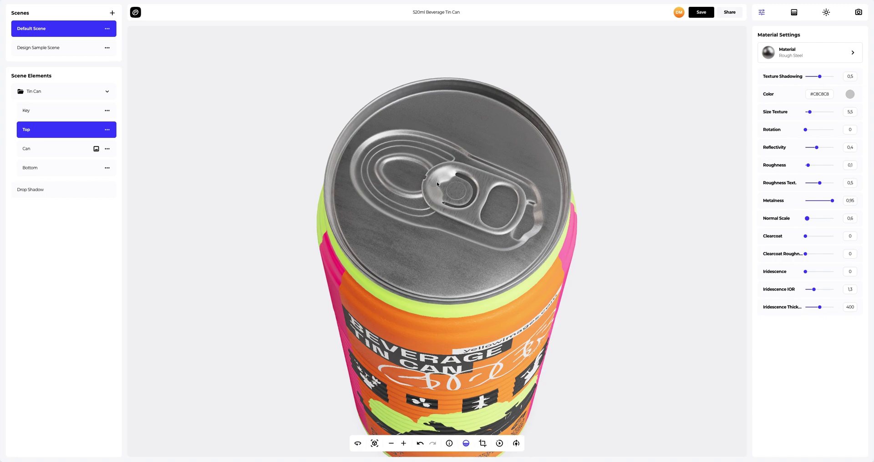
{"action": "left_click", "coordinate": [38, 110]}
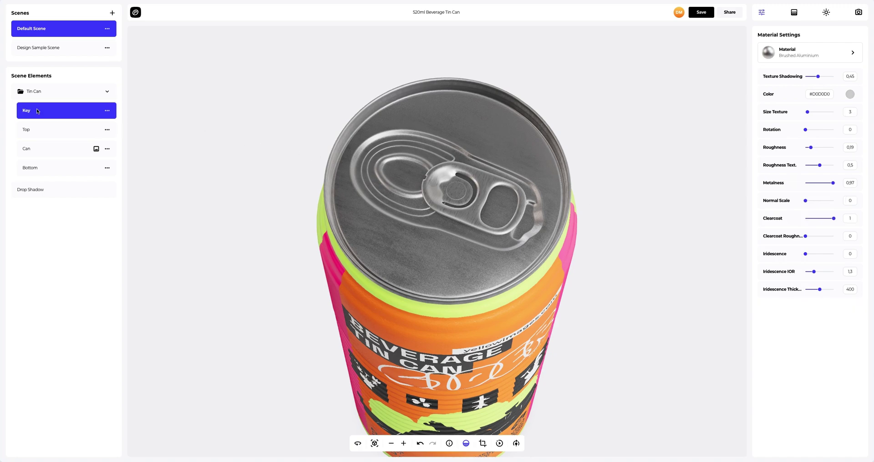
Step: Set the pull tab colour to grey #848484, then turn the can to show its bottom
{"action": "left_click", "coordinate": [849, 95]}
{"action": "left_click_drag", "start_coordinate": [833, 169], "coordinate": [813, 169]}
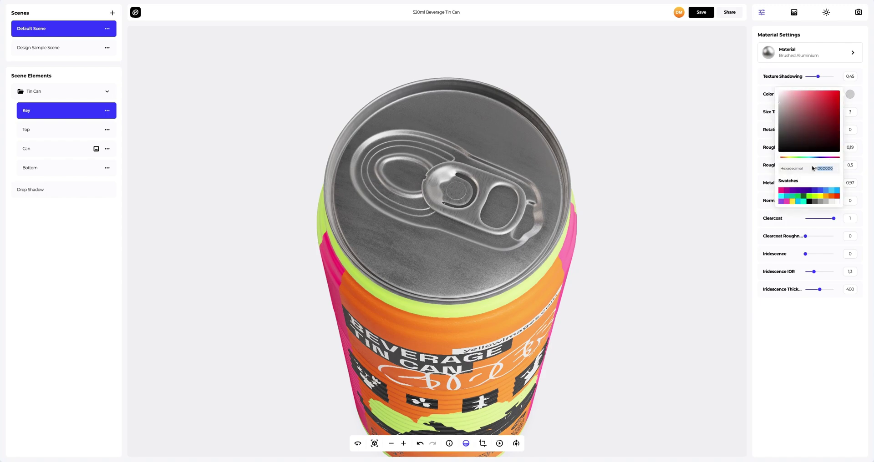
{"action": "type", "text": "848484"}
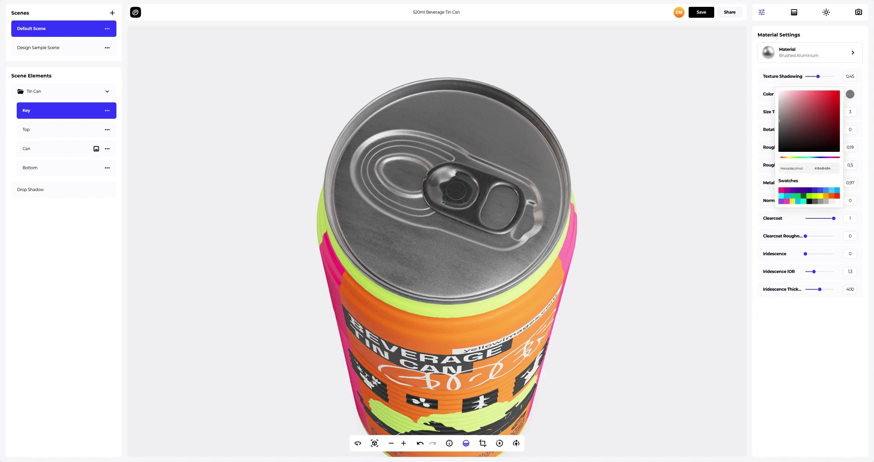
{"action": "left_click", "coordinate": [756, 189]}
{"action": "scroll", "coordinate": [577, 198], "scroll_direction": "down", "scroll_amount": 2}
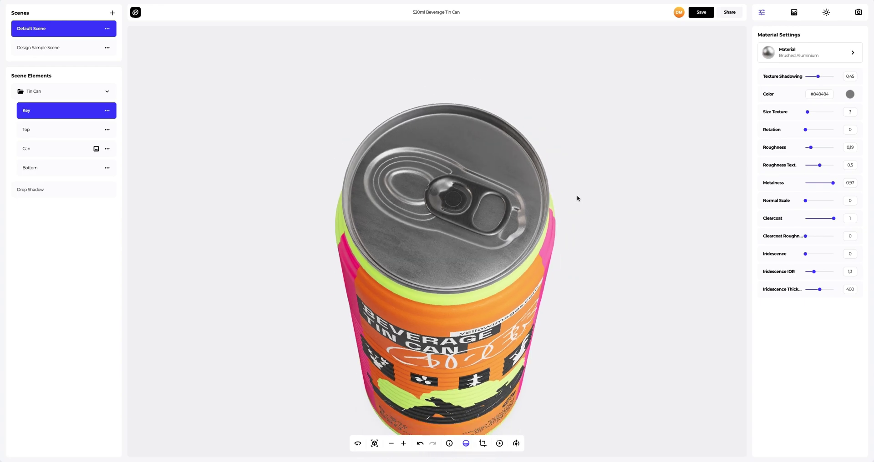
{"action": "left_click_drag", "start_coordinate": [508, 268], "coordinate": [492, 88]}
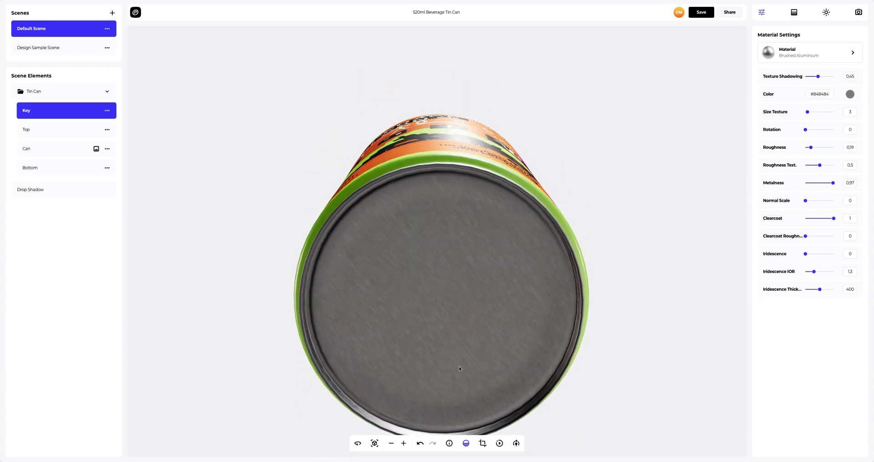
{"action": "left_click", "coordinate": [467, 444]}
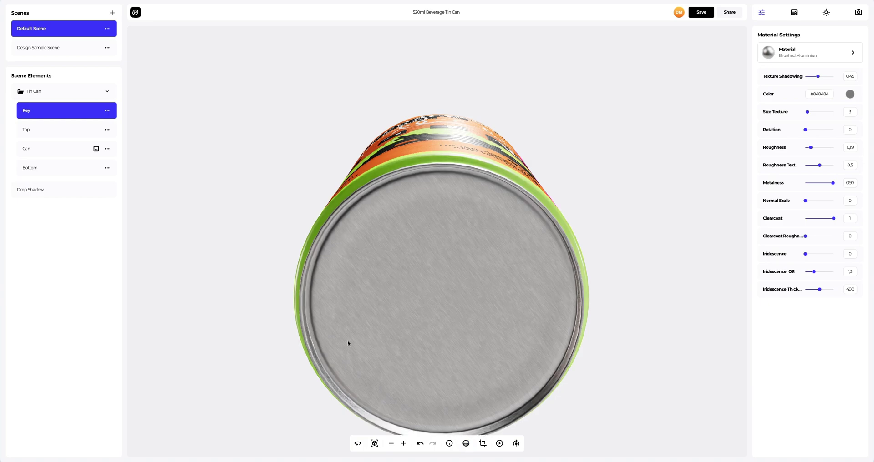
Step: Paste the top lid's Rough Steel material onto the can's Bottom and switch to hemisphere lighting
{"action": "left_click", "coordinate": [51, 131]}
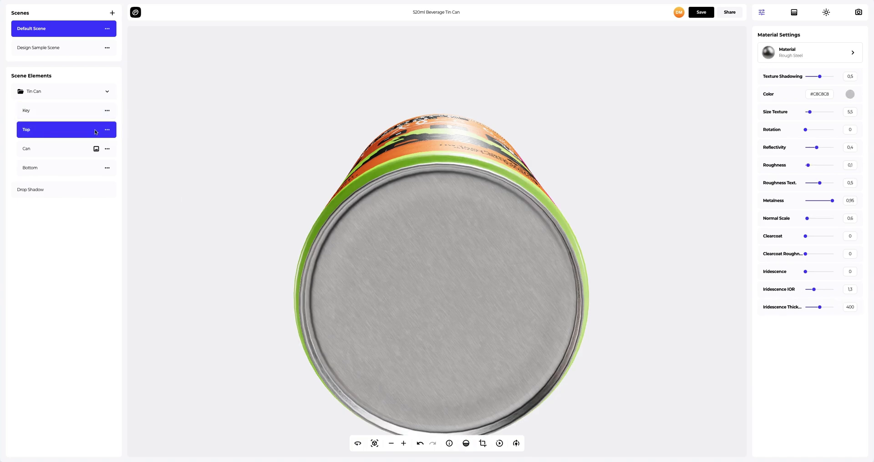
{"action": "left_click", "coordinate": [60, 169]}
{"action": "left_click", "coordinate": [108, 169]}
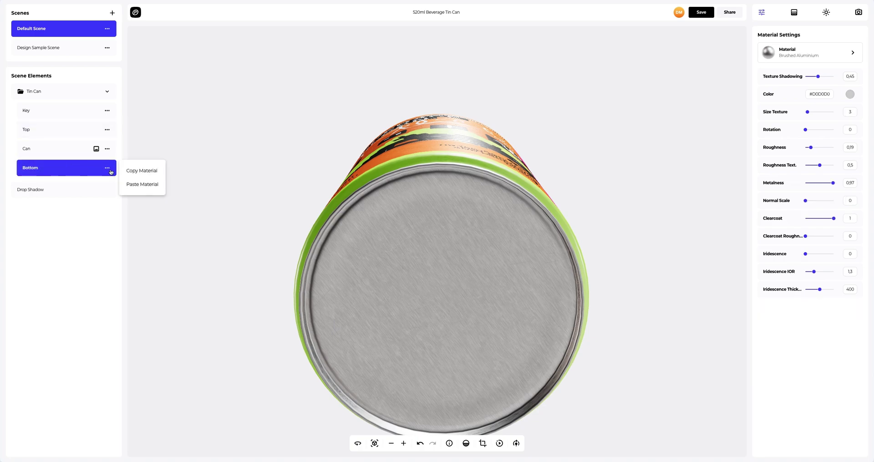
{"action": "left_click", "coordinate": [129, 183]}
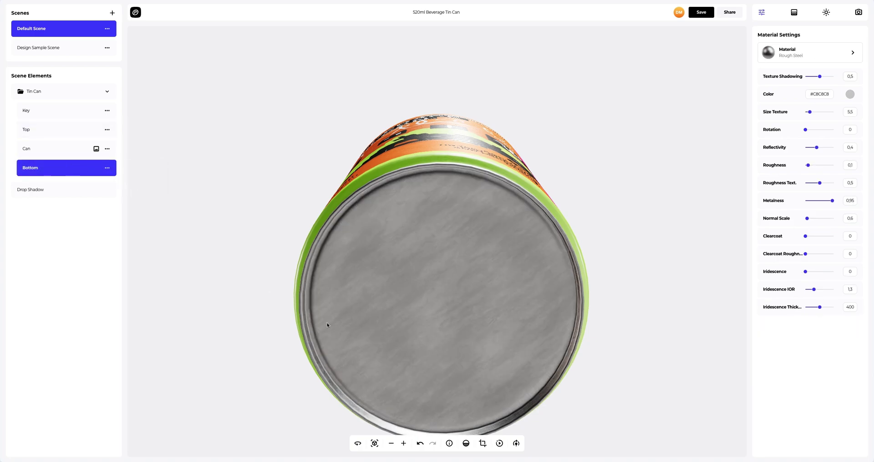
{"action": "left_click", "coordinate": [465, 444]}
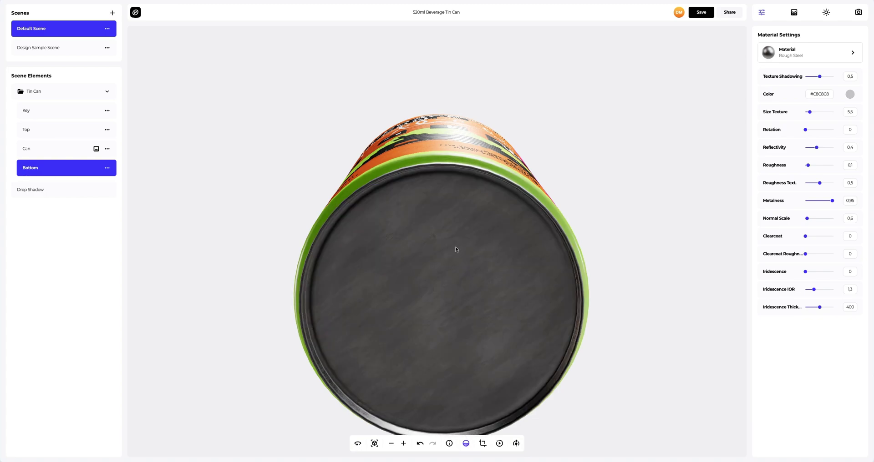
{"action": "left_click_drag", "start_coordinate": [457, 250], "coordinate": [433, 373]}
Step: Frame the whole can, inspect its back and left side up close, then select the Can element
{"action": "left_click", "coordinate": [375, 443]}
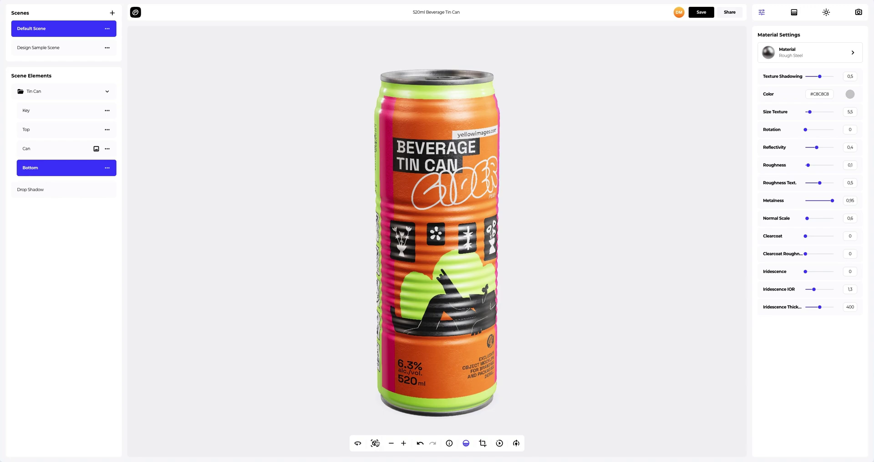
{"action": "left_click_drag", "start_coordinate": [330, 293], "coordinate": [731, 281]}
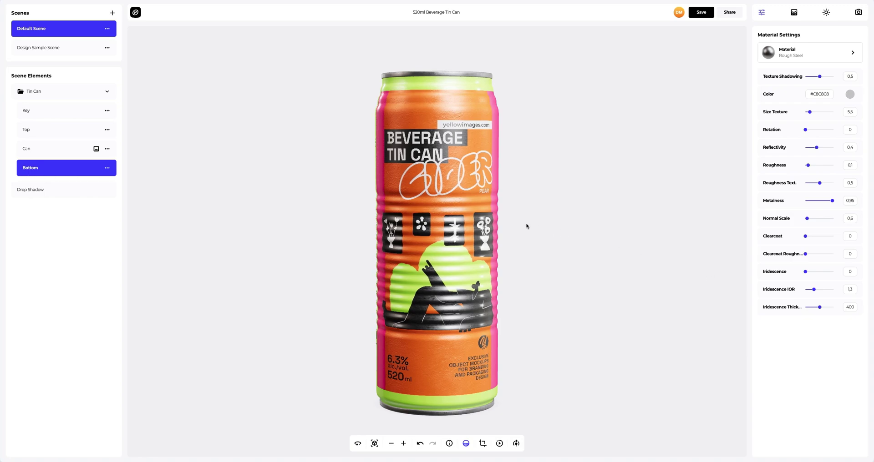
{"action": "scroll", "coordinate": [469, 218], "scroll_direction": "up", "scroll_amount": 3}
{"action": "left_click_drag", "start_coordinate": [391, 218], "coordinate": [425, 299]}
{"action": "scroll", "coordinate": [421, 300], "scroll_direction": "up", "scroll_amount": 1}
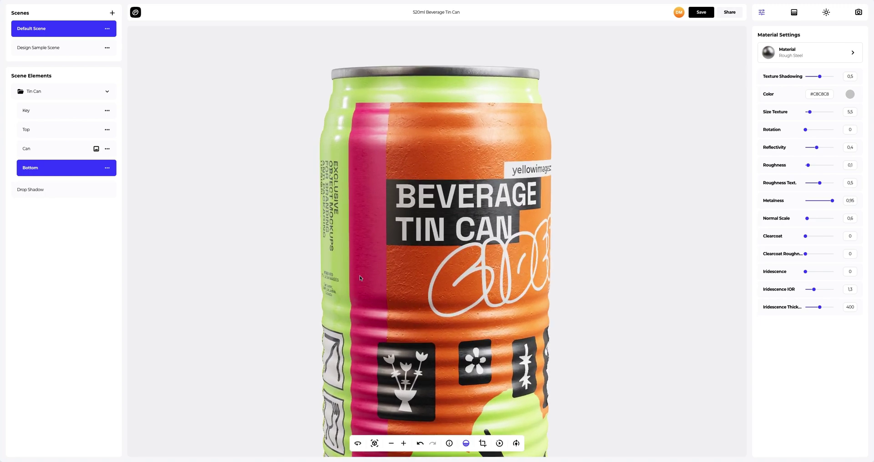
{"action": "left_click", "coordinate": [47, 153]}
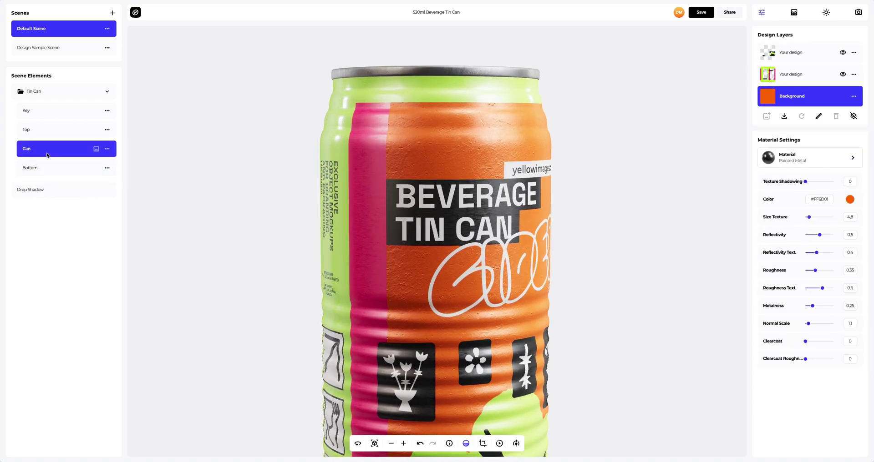
Step: Switch the second Your design layer to Rough Silver with Size Texture 25.8 and Roughness 0.2
{"action": "left_click", "coordinate": [794, 76]}
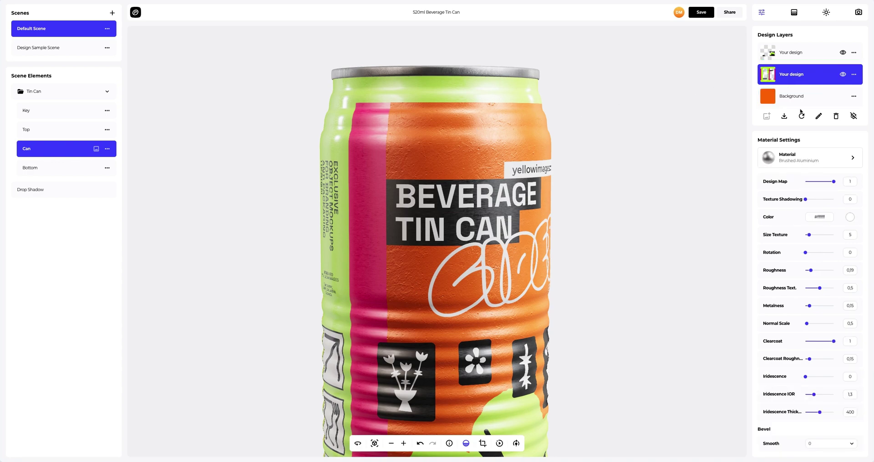
{"action": "left_click", "coordinate": [805, 159]}
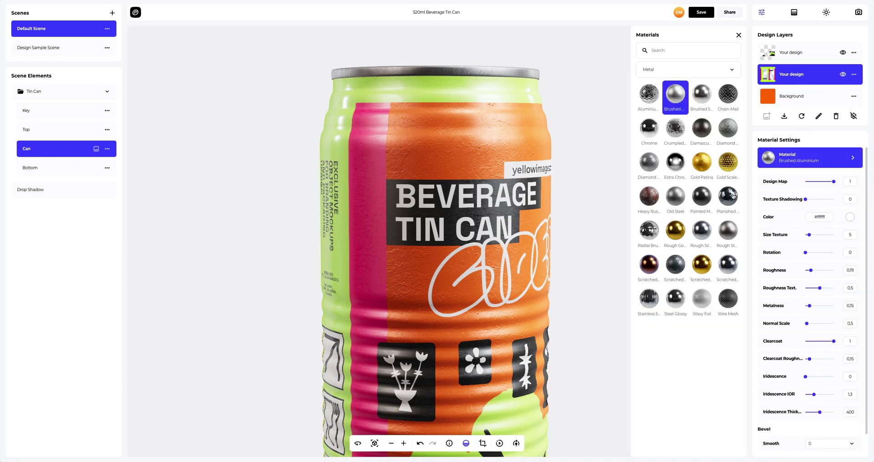
{"action": "left_click", "coordinate": [700, 236]}
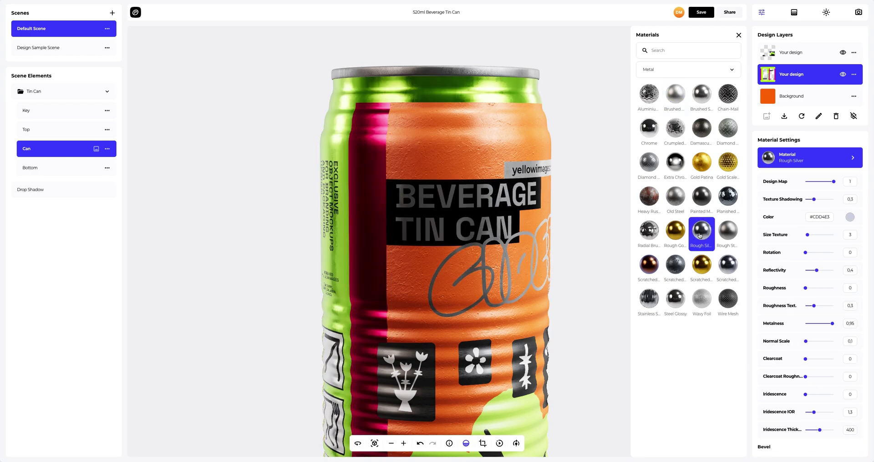
{"action": "left_click", "coordinate": [738, 35]}
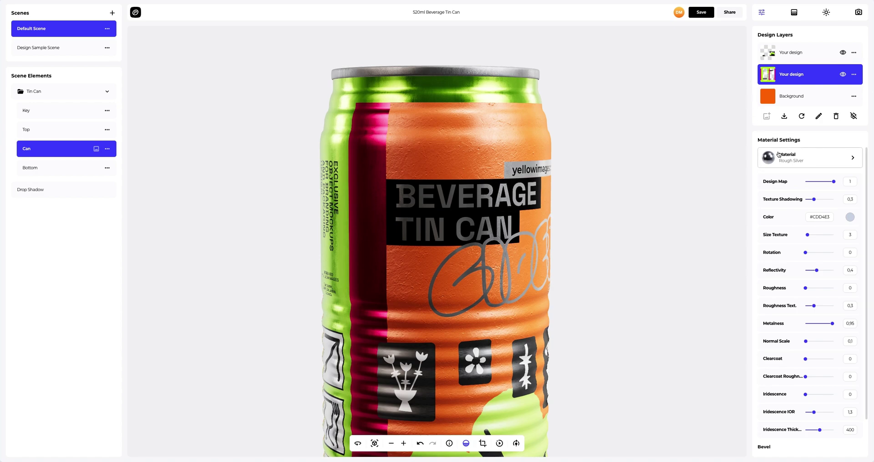
{"action": "left_click_drag", "start_coordinate": [809, 236], "coordinate": [831, 237]}
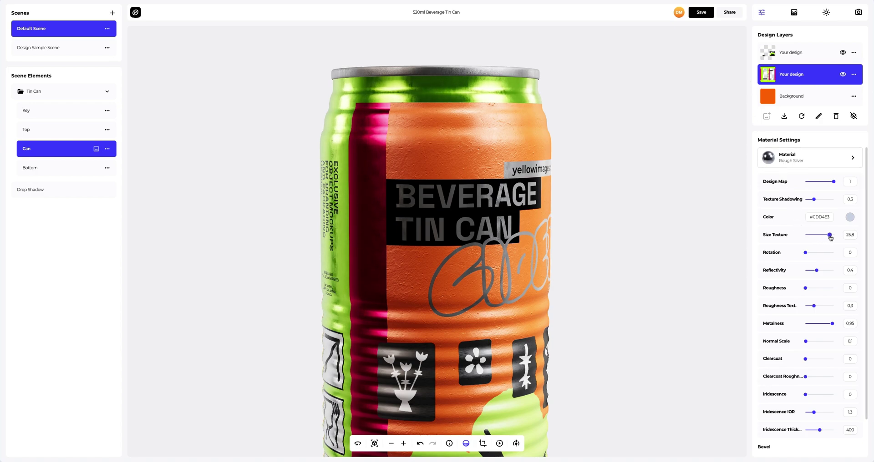
{"action": "left_click_drag", "start_coordinate": [807, 291], "coordinate": [812, 290]}
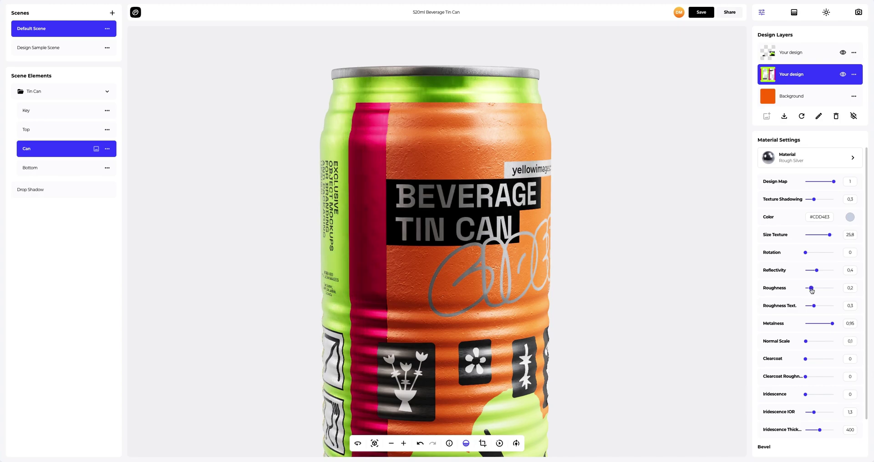
{"action": "scroll", "coordinate": [543, 291], "scroll_direction": "down", "scroll_amount": 4}
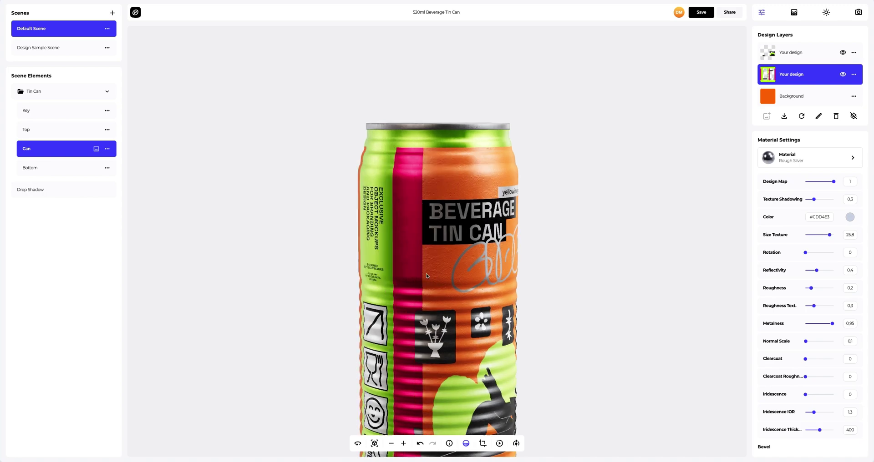
{"action": "left_click_drag", "start_coordinate": [426, 274], "coordinate": [749, 275]}
{"action": "scroll", "coordinate": [395, 199], "scroll_direction": "up", "scroll_amount": 5}
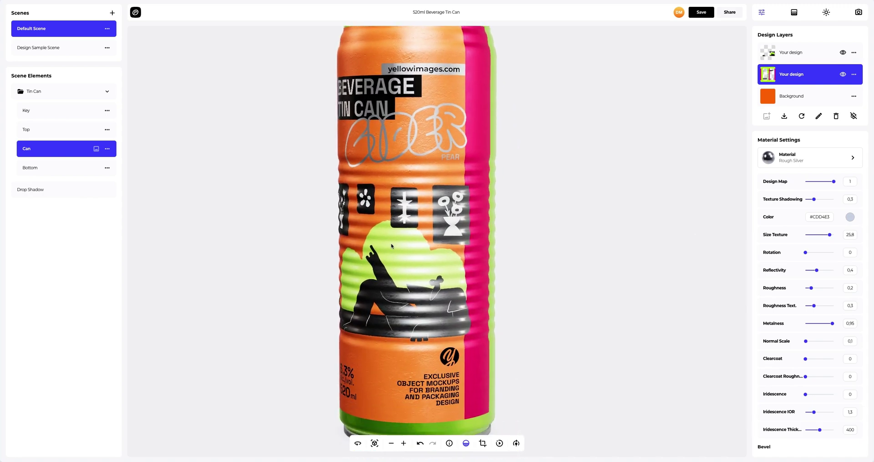
{"action": "left_click_drag", "start_coordinate": [391, 246], "coordinate": [422, 230]}
{"action": "scroll", "coordinate": [431, 246], "scroll_direction": "up", "scroll_amount": 3}
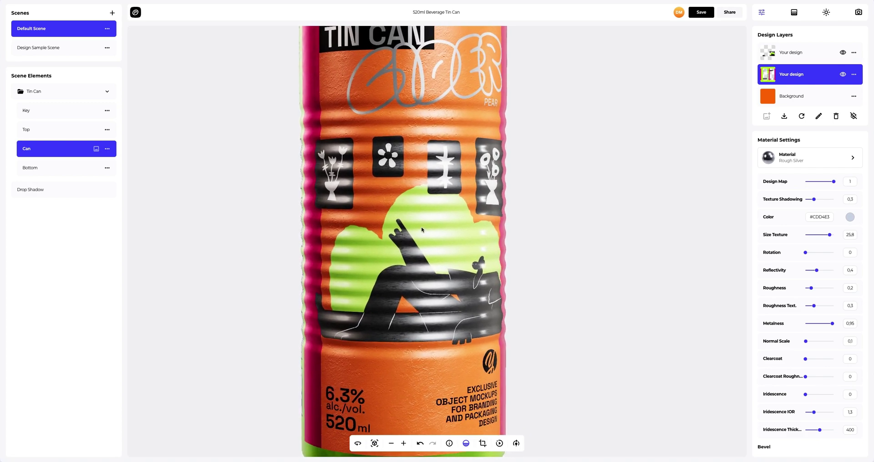
Step: Apply the Crumpled Aluminium Foil material to the first Your design layer
{"action": "left_click", "coordinate": [792, 56]}
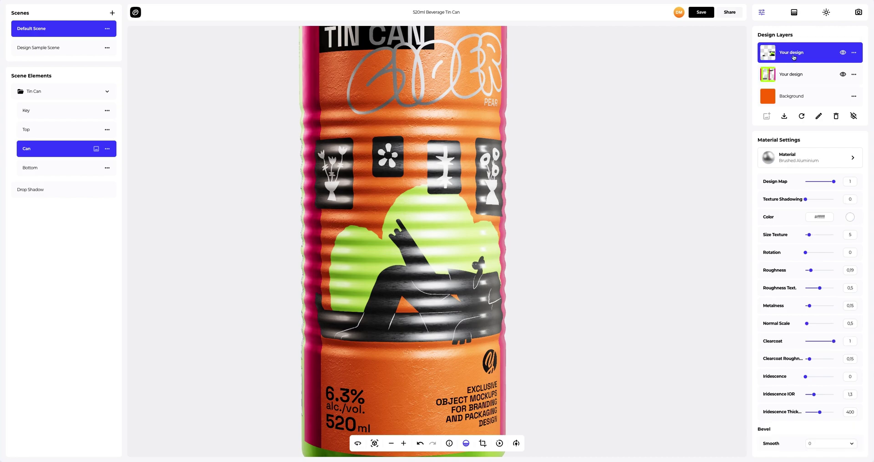
{"action": "left_click", "coordinate": [794, 159]}
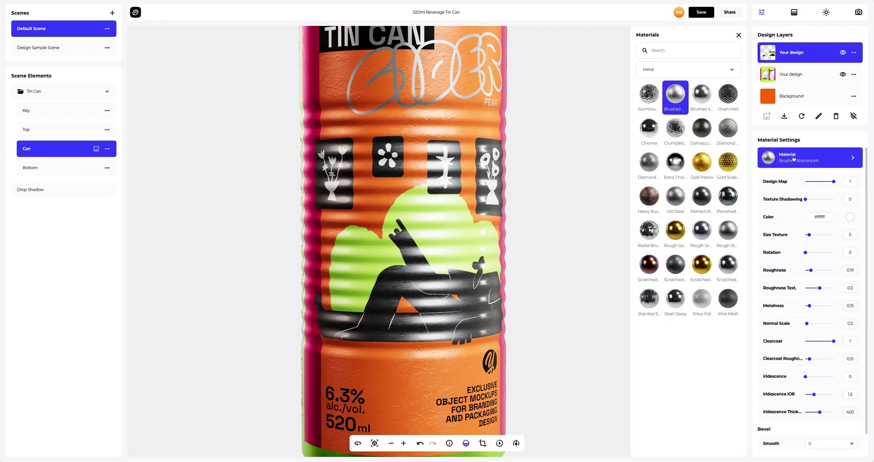
{"action": "left_click", "coordinate": [676, 132]}
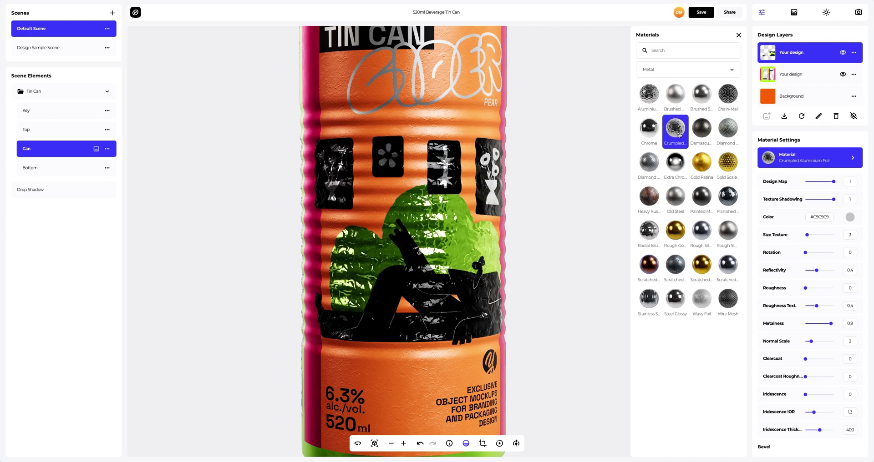
{"action": "left_click", "coordinate": [738, 36]}
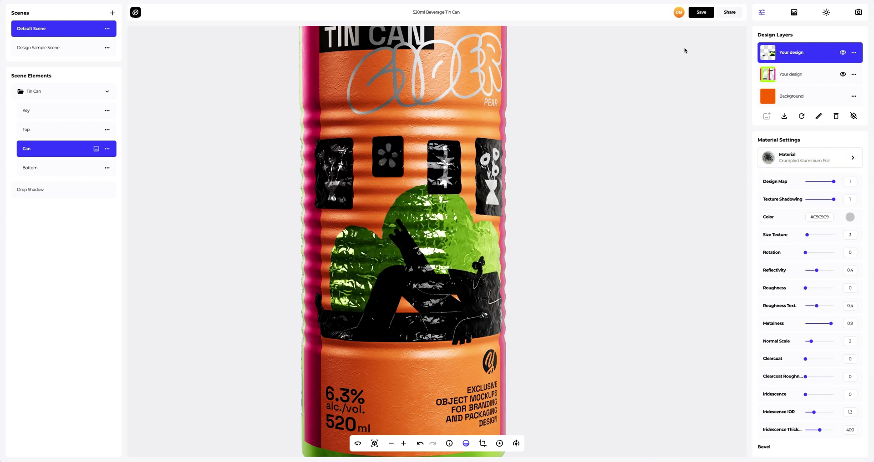
{"action": "left_click_drag", "start_coordinate": [515, 91], "coordinate": [492, 97]}
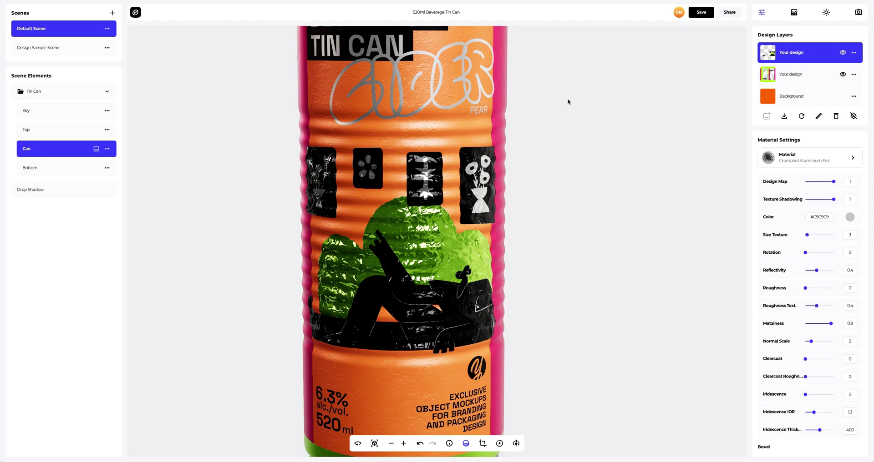
Step: Set texture shadowing 0.25, metalness 0.6, bevel smoothness 1 and bevel intensity 0.81
{"action": "left_click_drag", "start_coordinate": [833, 199], "coordinate": [813, 235]}
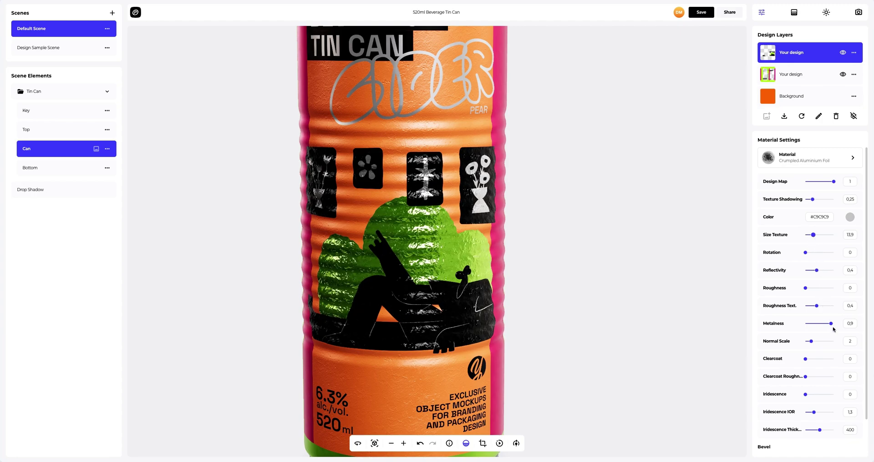
{"action": "left_click_drag", "start_coordinate": [831, 324], "coordinate": [822, 325]}
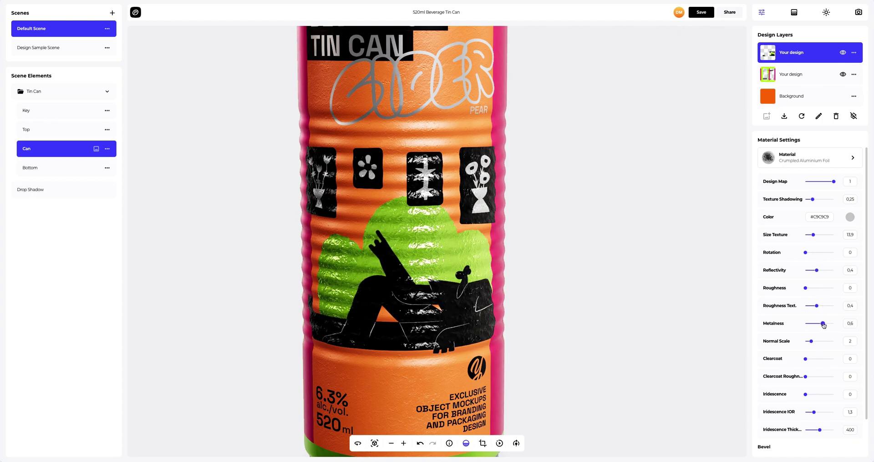
{"action": "scroll", "coordinate": [824, 325], "scroll_direction": "down", "scroll_amount": 1}
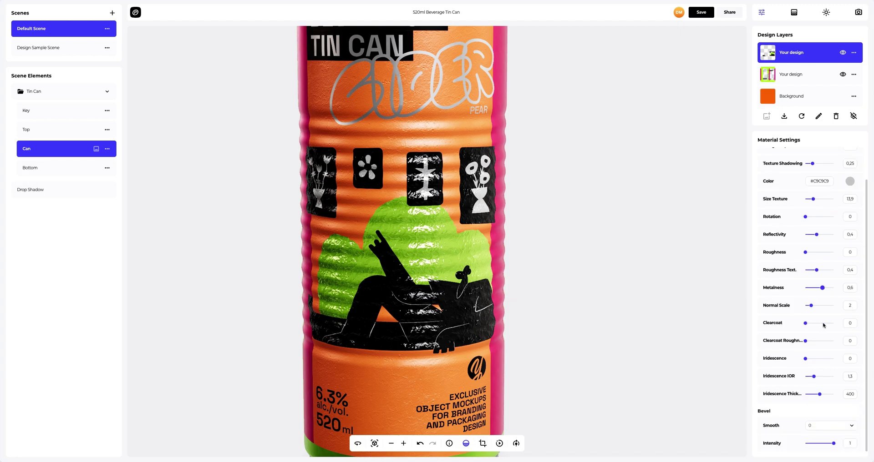
{"action": "left_click", "coordinate": [832, 426]}
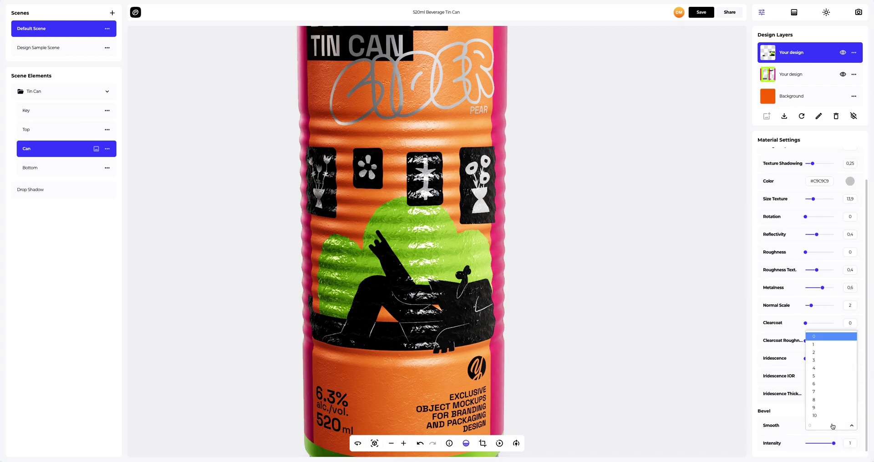
{"action": "left_click", "coordinate": [815, 345]}
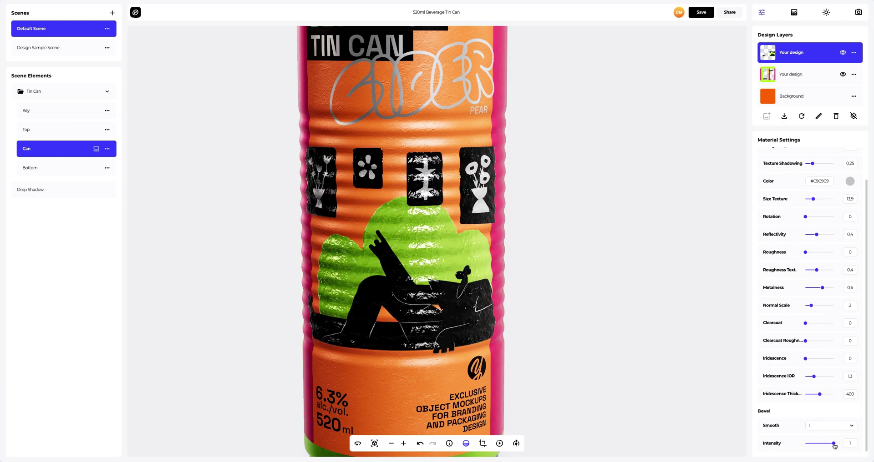
{"action": "left_click_drag", "start_coordinate": [835, 446], "coordinate": [832, 447]}
{"action": "scroll", "coordinate": [498, 300], "scroll_direction": "down", "scroll_amount": 5}
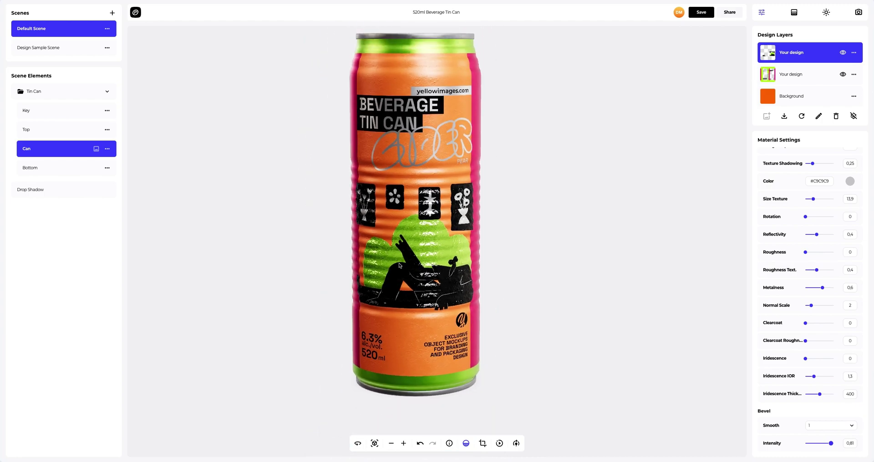
{"action": "left_click_drag", "start_coordinate": [407, 261], "coordinate": [236, 262]}
{"action": "left_click_drag", "start_coordinate": [304, 260], "coordinate": [359, 261]}
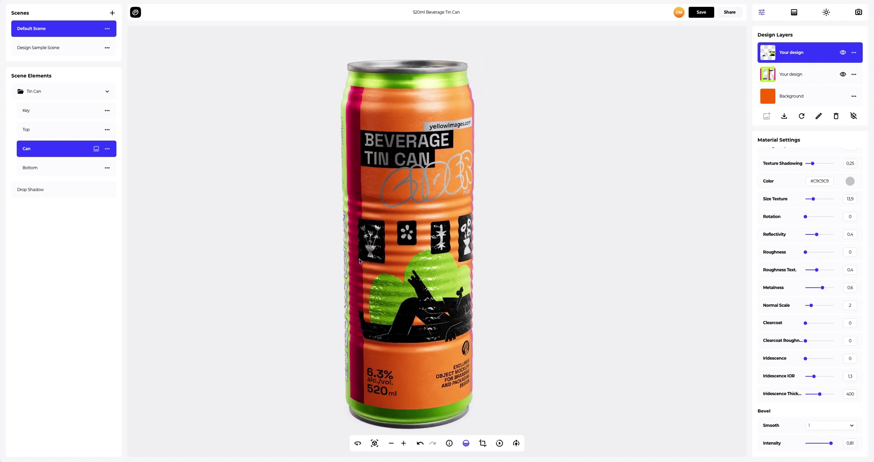
{"action": "left_click", "coordinate": [374, 444]}
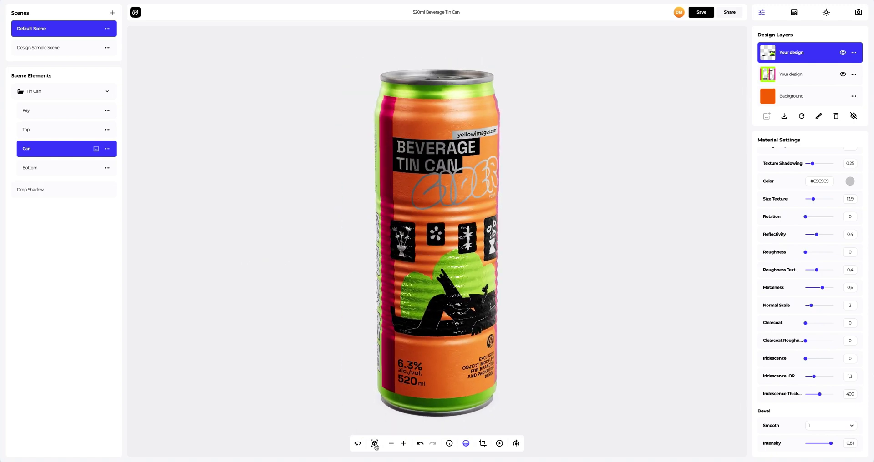
Step: Try purple, then orange and brown solid background colours
{"action": "left_click", "coordinate": [793, 15]}
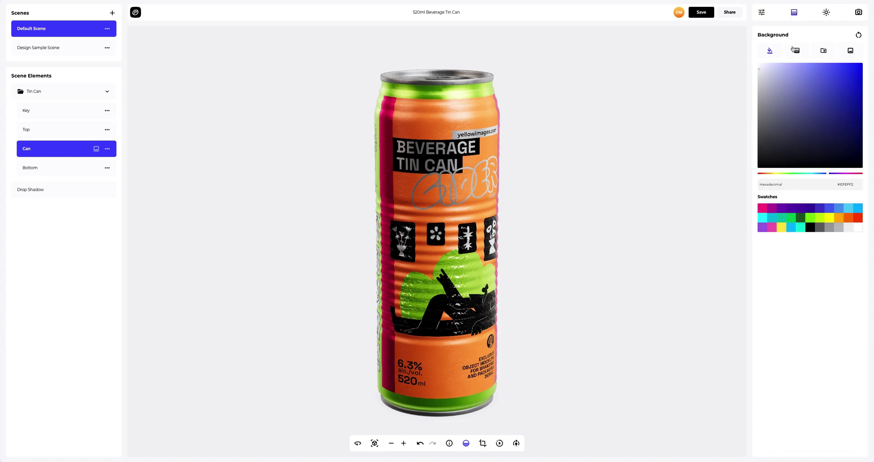
{"action": "mouse_move", "coordinate": [792, 86]}
{"action": "left_mouse_down"}
{"action": "mouse_move", "coordinate": [808, 94]}
{"action": "mouse_move", "coordinate": [790, 110]}
{"action": "mouse_move", "coordinate": [800, 121]}
{"action": "mouse_move", "coordinate": [823, 93]}
{"action": "mouse_move", "coordinate": [849, 111]}
{"action": "mouse_move", "coordinate": [828, 97]}
{"action": "left_mouse_up"}
{"action": "left_click", "coordinate": [849, 218]}
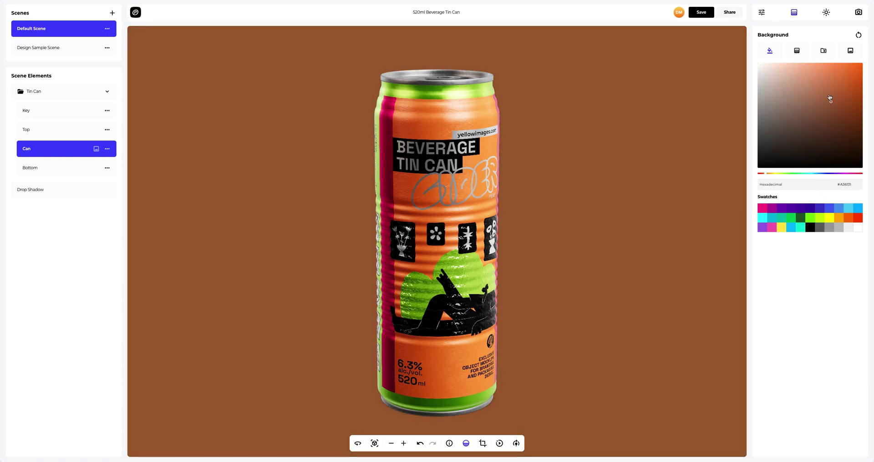
Step: Make the background a radial gradient from orange-red to orange #FFAB01
{"action": "left_click", "coordinate": [797, 54]}
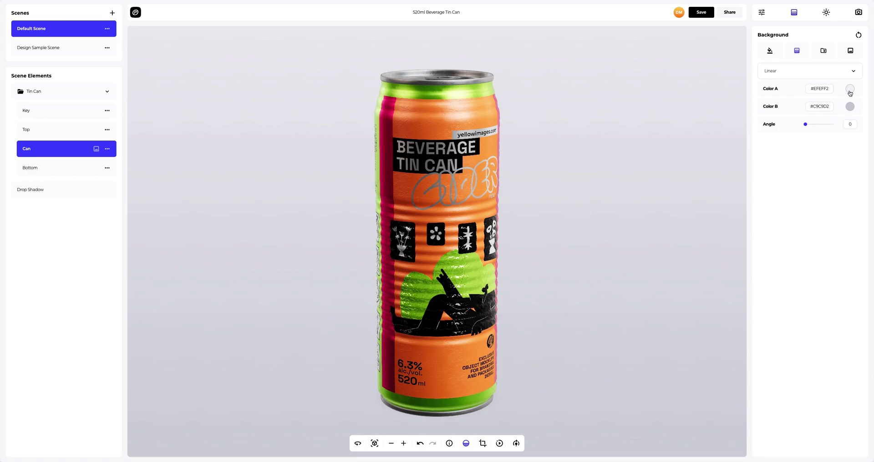
{"action": "left_click", "coordinate": [850, 92]}
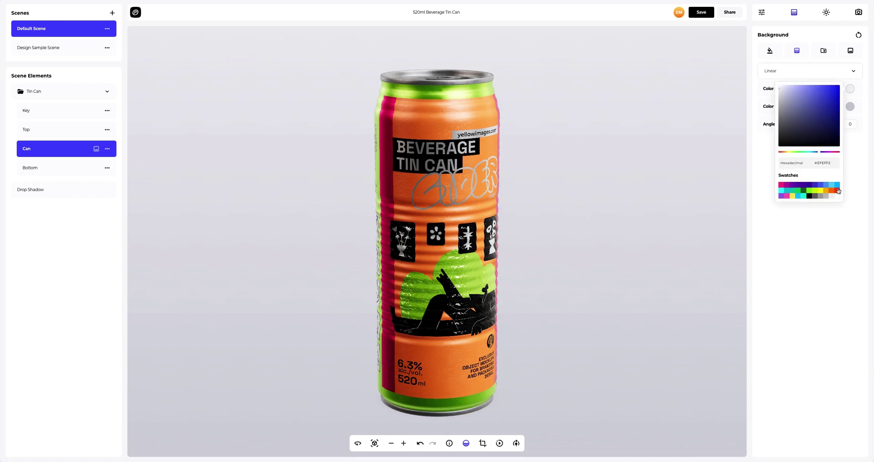
{"action": "left_click", "coordinate": [838, 191]}
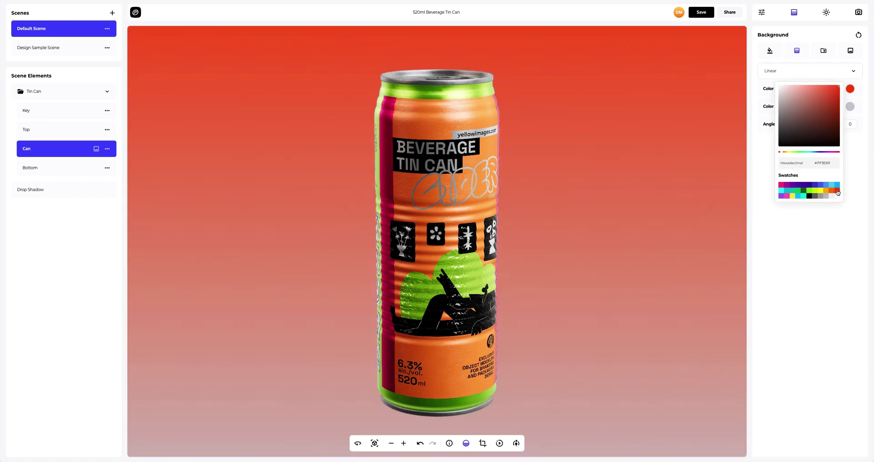
{"action": "left_click", "coordinate": [850, 107]}
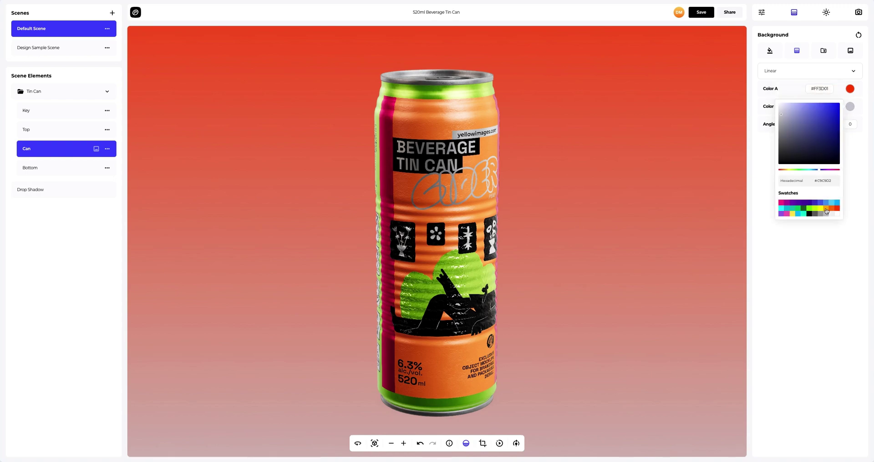
{"action": "left_click", "coordinate": [826, 209]}
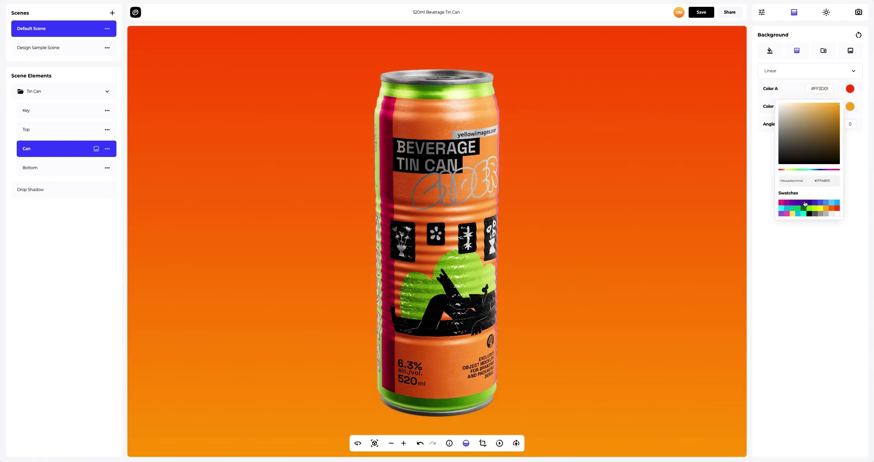
{"action": "left_click", "coordinate": [759, 181]}
{"action": "left_click", "coordinate": [768, 75]}
{"action": "left_click", "coordinate": [770, 92]}
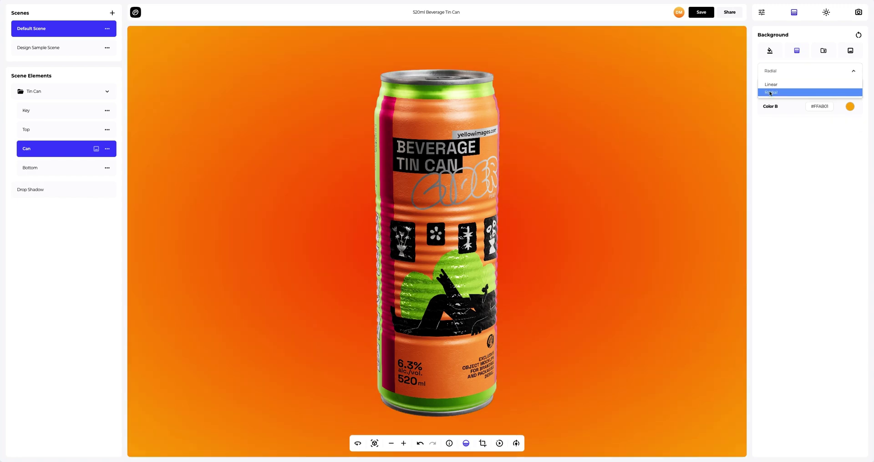
Step: Try the purple, grey, blue-orange and purple-red preset backgrounds, then switch to an image background
{"action": "left_click", "coordinate": [824, 51]}
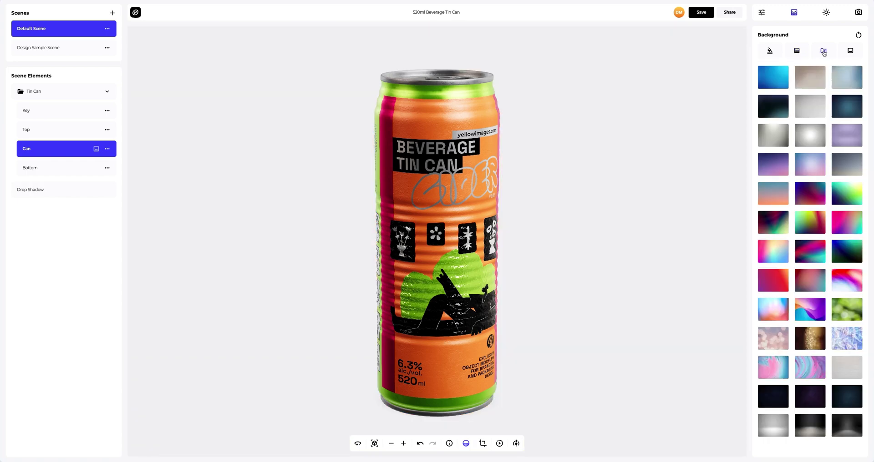
{"action": "left_click", "coordinate": [846, 135]}
{"action": "left_click", "coordinate": [848, 162]}
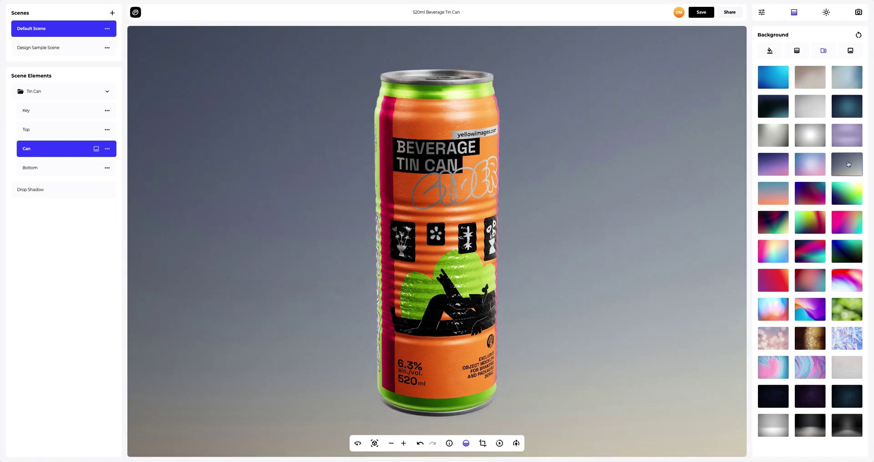
{"action": "left_click", "coordinate": [778, 193]}
{"action": "left_click", "coordinate": [765, 282]}
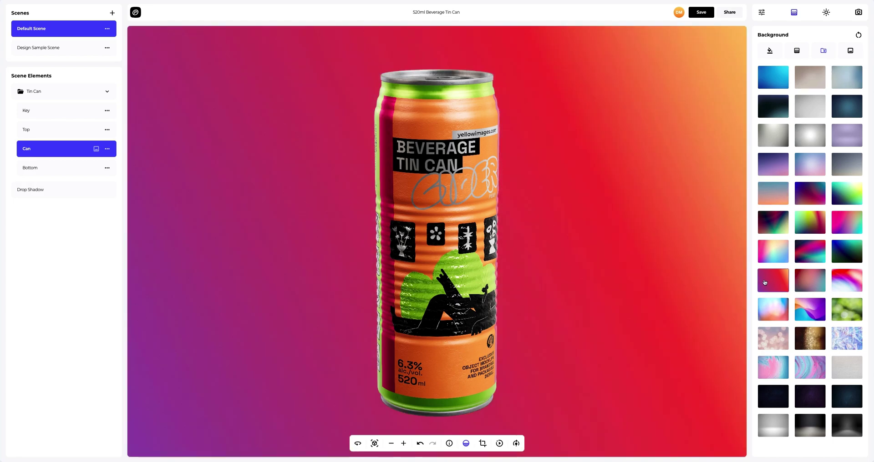
{"action": "left_click", "coordinate": [851, 51]}
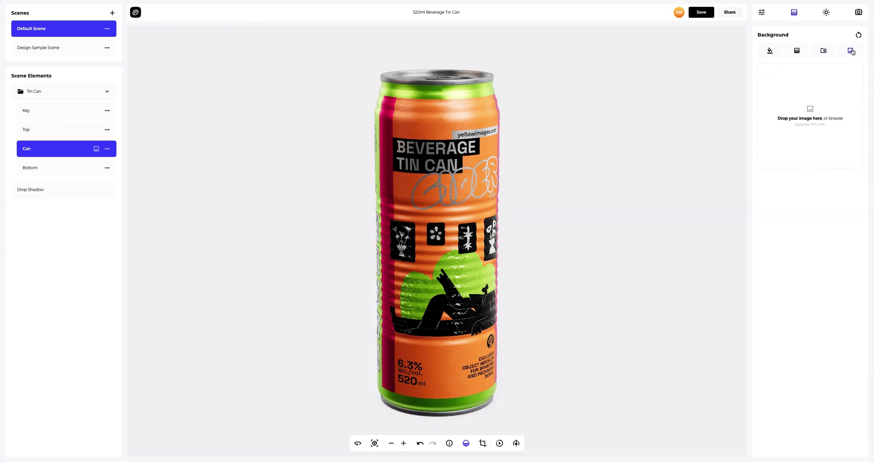
Step: Load the palm-tree photo Background.png as the scene background with Frame Crop turned off
{"action": "left_click", "coordinate": [811, 109]}
{"action": "left_click", "coordinate": [377, 73]}
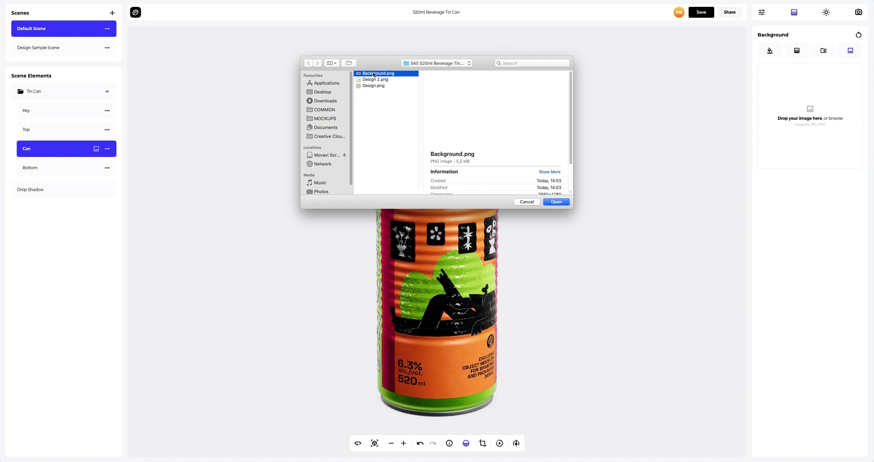
{"action": "left_click", "coordinate": [555, 202]}
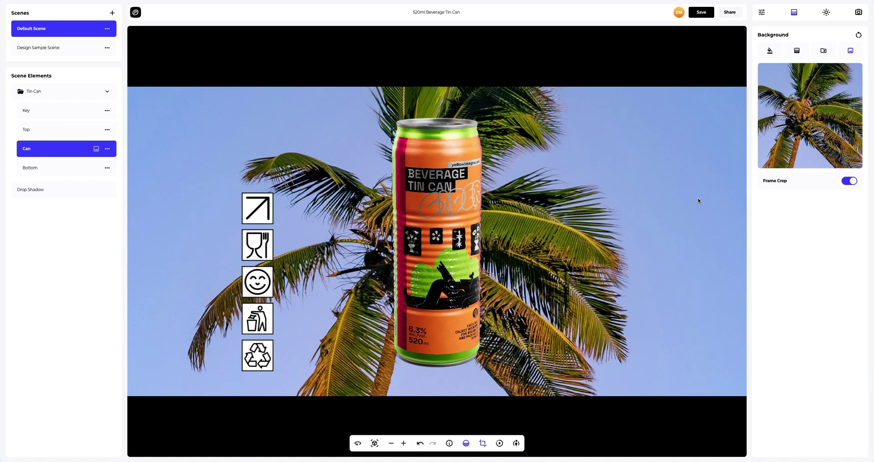
{"action": "left_click", "coordinate": [849, 181]}
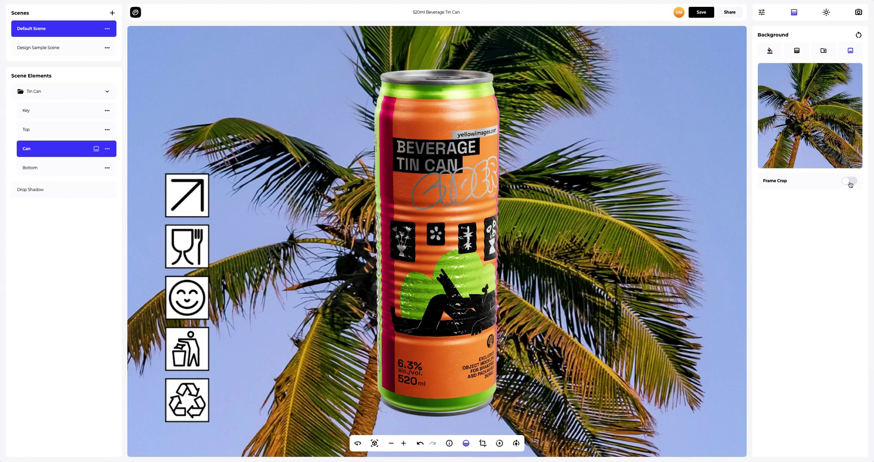
{"action": "left_click", "coordinate": [826, 14]}
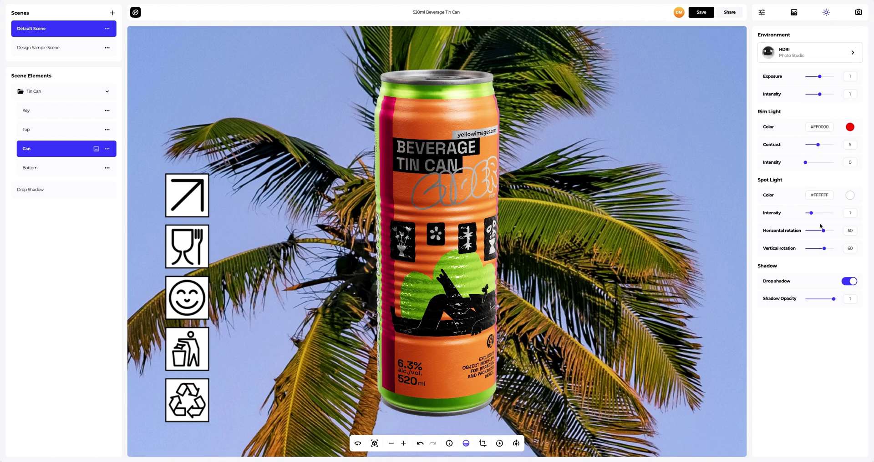
Step: Swing the spot light to -58.6 horizontal and 6.4 vertical
{"action": "left_click_drag", "start_coordinate": [823, 231], "coordinate": [824, 251]}
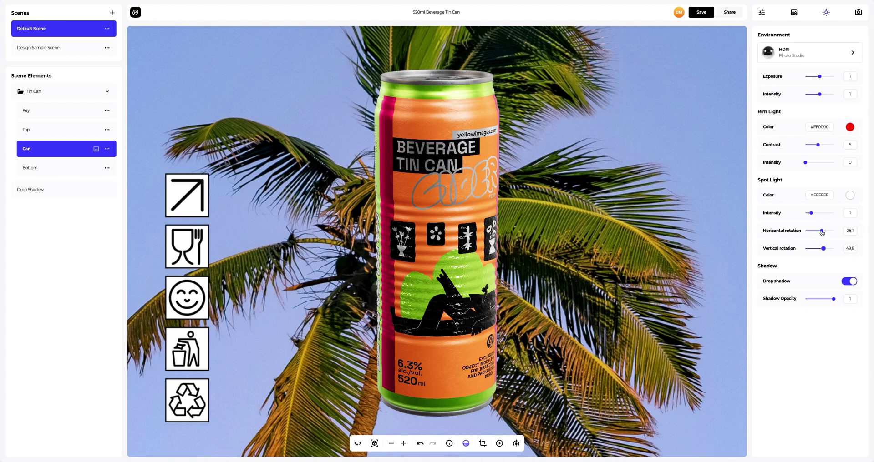
{"action": "left_click_drag", "start_coordinate": [821, 231], "coordinate": [815, 234]}
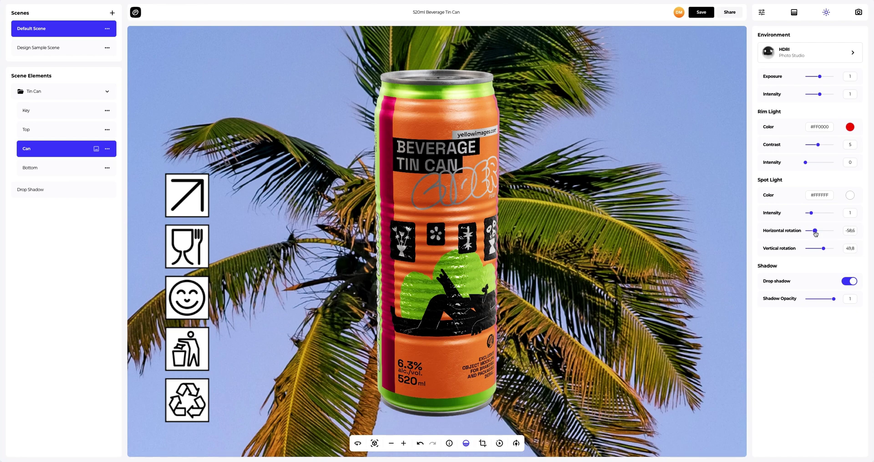
{"action": "left_click", "coordinate": [821, 251]}
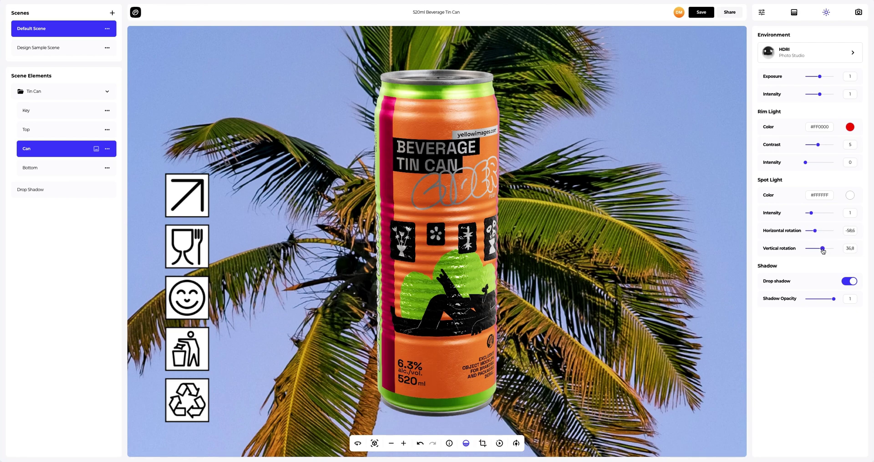
{"action": "left_click_drag", "start_coordinate": [821, 251], "coordinate": [820, 252]}
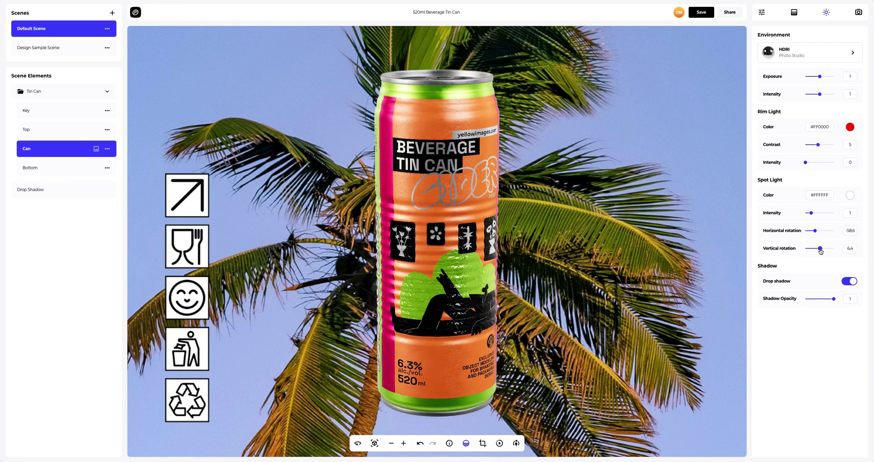
Step: Colour the spot light #B595FF, dim it to 0.66, and raise exposure to 1.11
{"action": "left_click", "coordinate": [850, 195]}
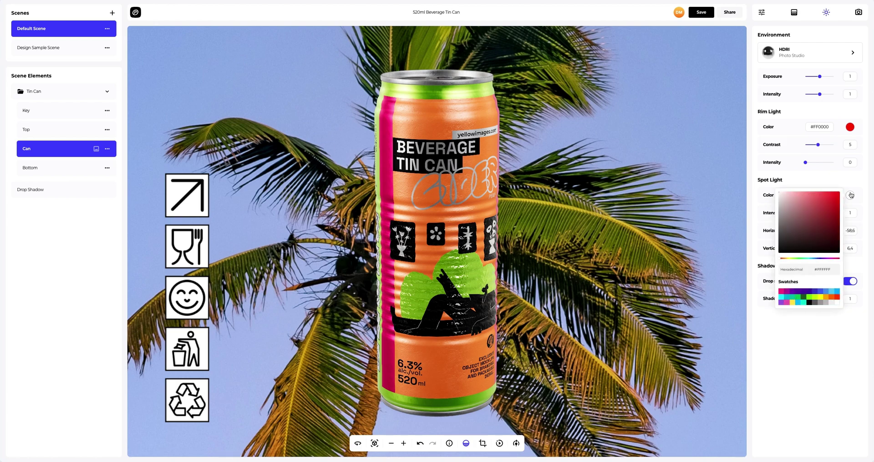
{"action": "left_click", "coordinate": [822, 269]}
{"action": "type", "text": "#B595FF"}
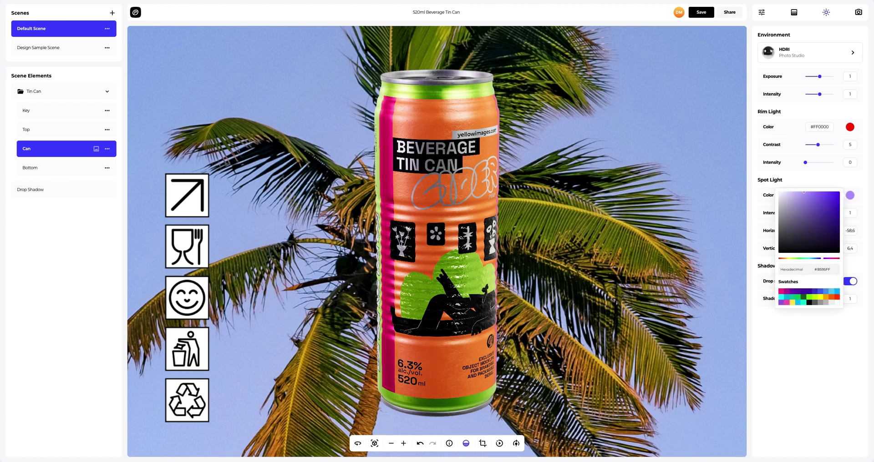
{"action": "left_click", "coordinate": [758, 250]}
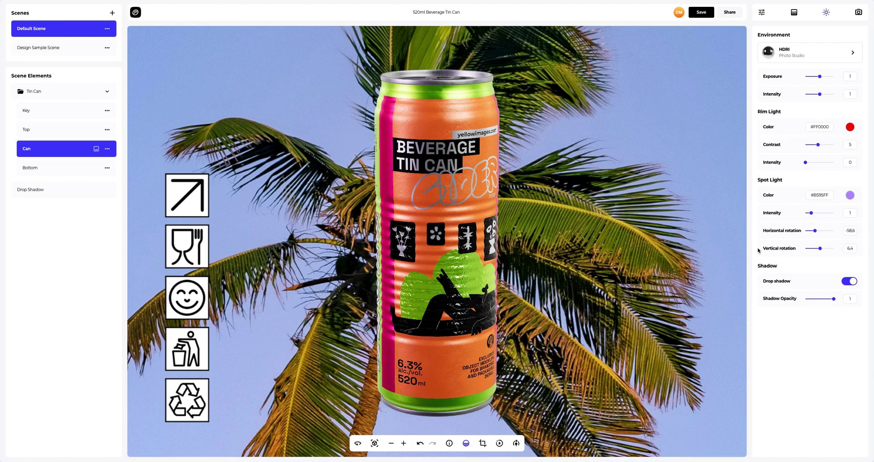
{"action": "left_click_drag", "start_coordinate": [811, 213], "coordinate": [810, 215]}
{"action": "left_click_drag", "start_coordinate": [819, 77], "coordinate": [821, 94]}
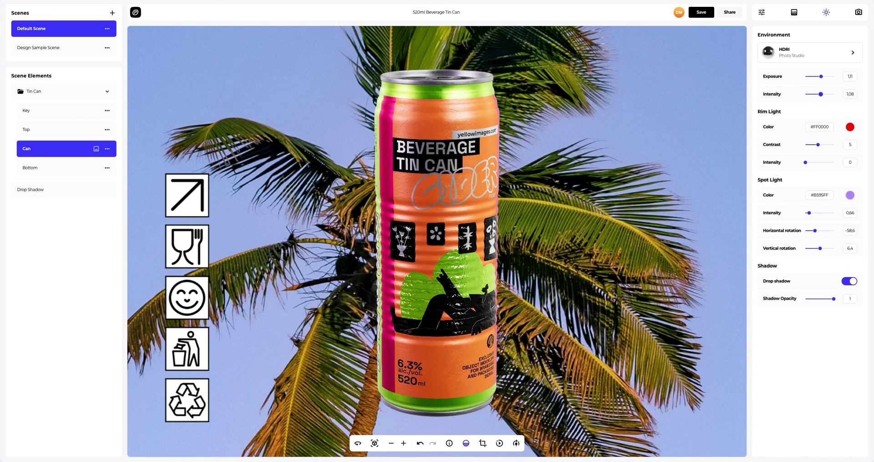
Step: Nudge the can's rotation slider so the light and reflections shift across the label
{"action": "left_click", "coordinate": [517, 445]}
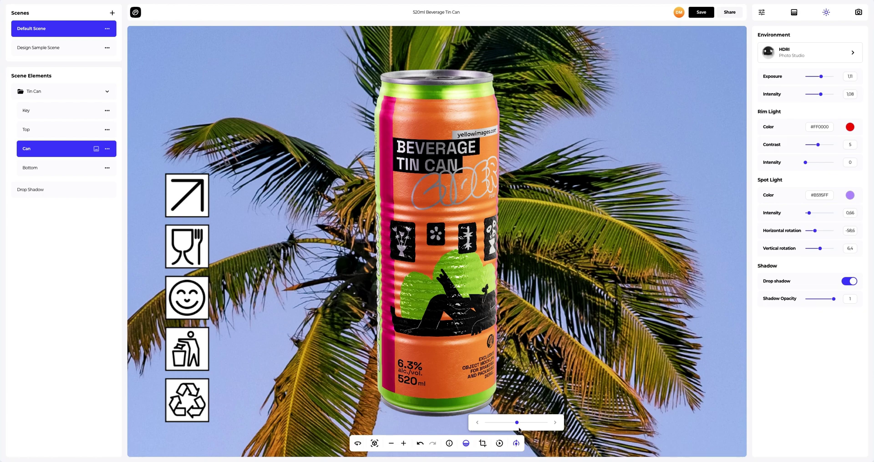
{"action": "left_click_drag", "start_coordinate": [519, 425], "coordinate": [531, 424]}
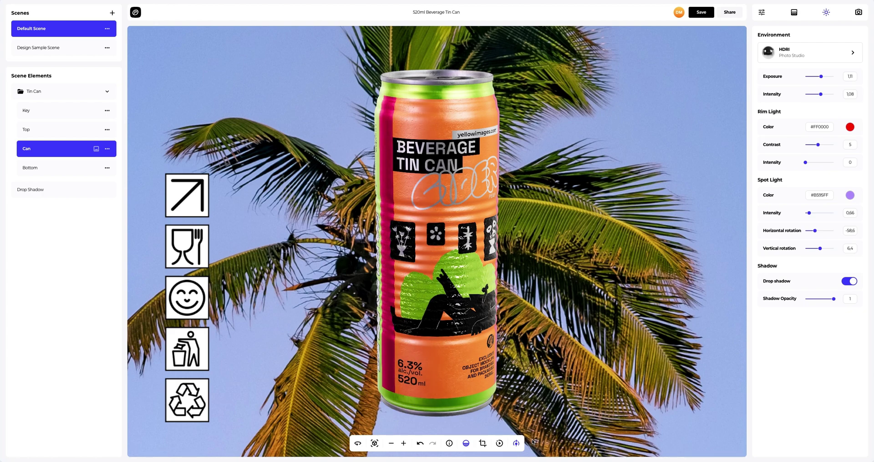
{"action": "left_click", "coordinate": [516, 444]}
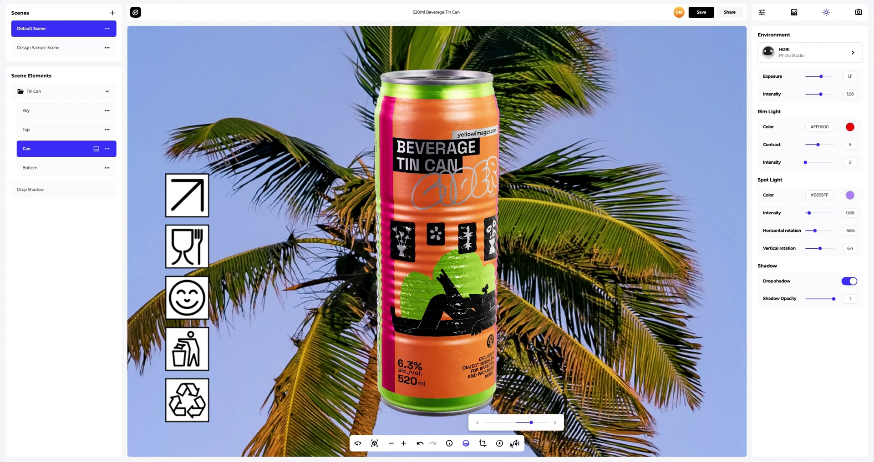
{"action": "left_click", "coordinate": [499, 443]}
{"action": "left_click_drag", "start_coordinate": [501, 423], "coordinate": [506, 424]}
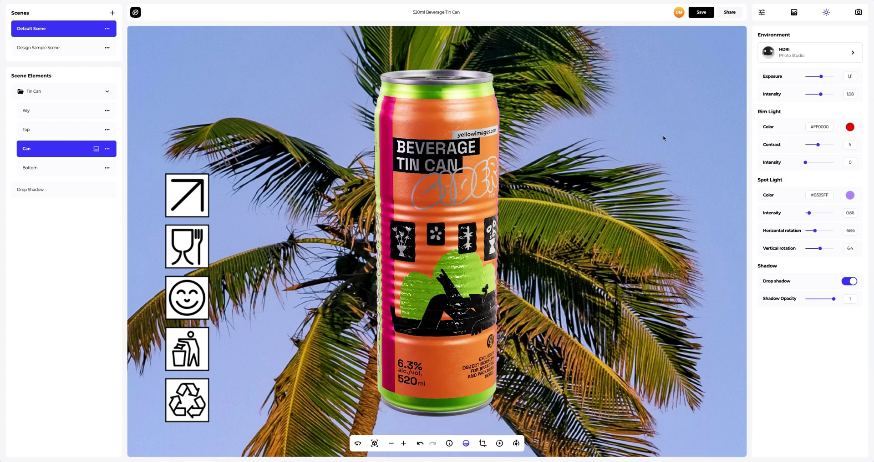
Step: Save the project and enable public access in Share Projects
{"action": "left_click", "coordinate": [711, 10]}
{"action": "left_click", "coordinate": [730, 14]}
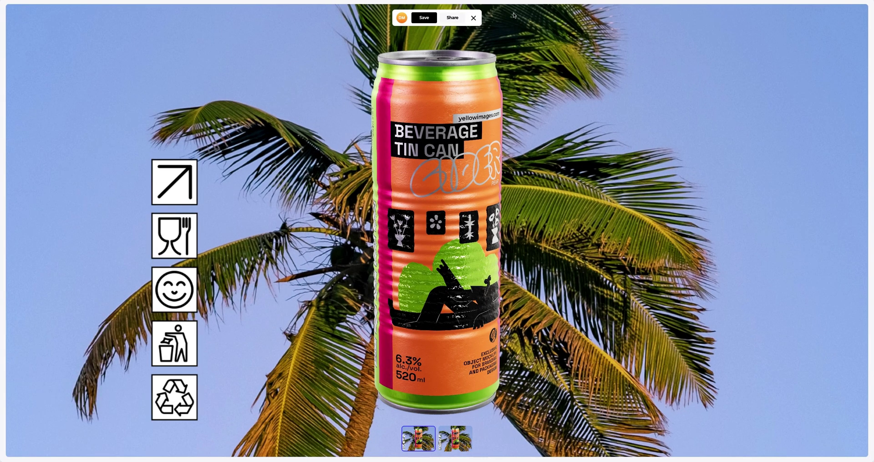
{"action": "left_click", "coordinate": [453, 19]}
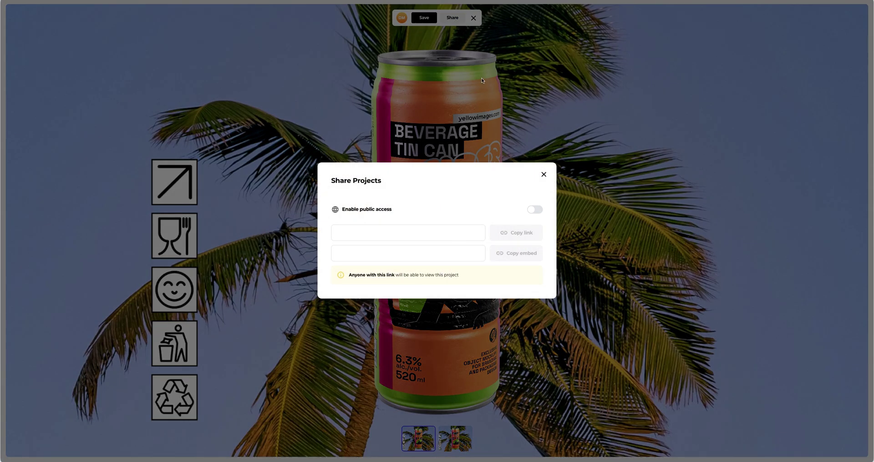
{"action": "left_click", "coordinate": [532, 211]}
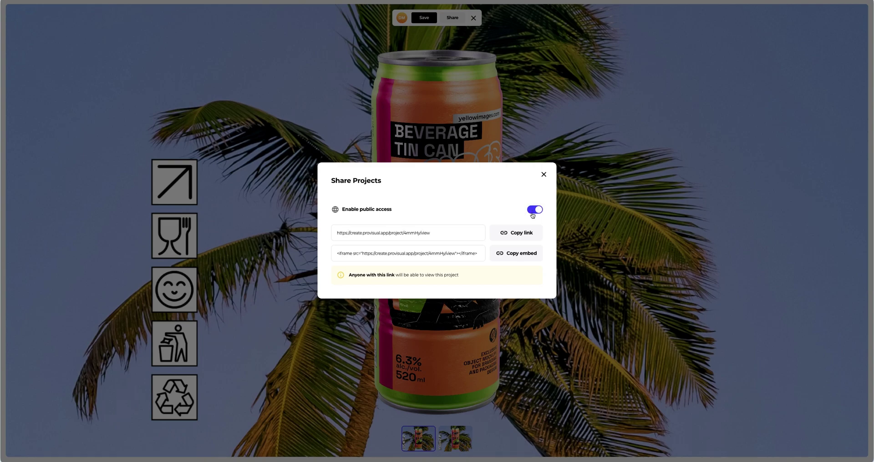